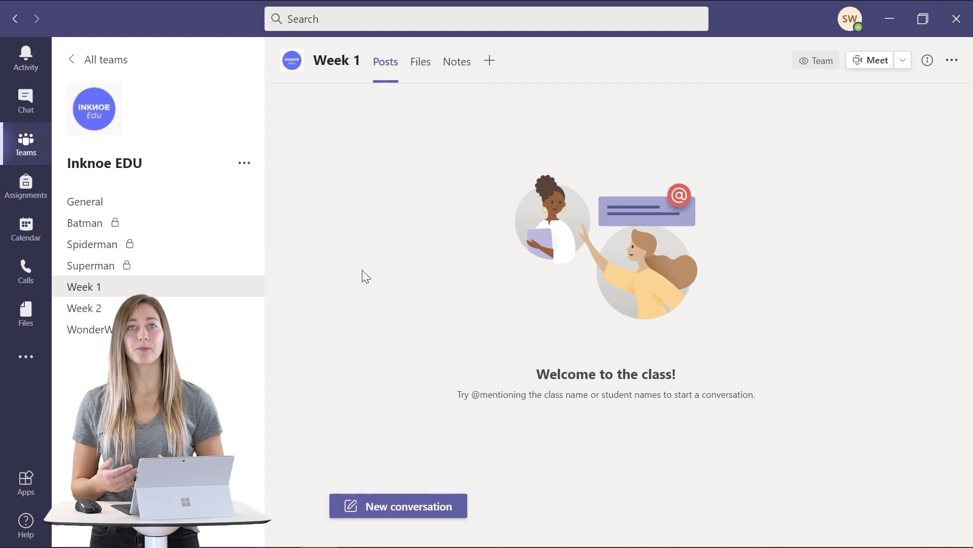
# Step: Open the New Class! meeting on Wednesday, December 9 in the calendar and bring up its meeting options
pyautogui.click(24, 234)
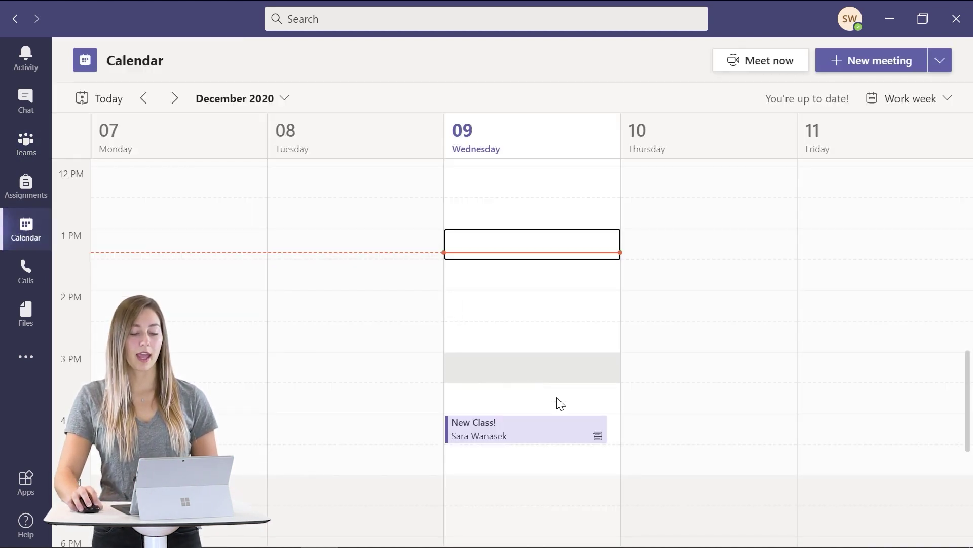
pyautogui.click(583, 430)
pyautogui.click(745, 398)
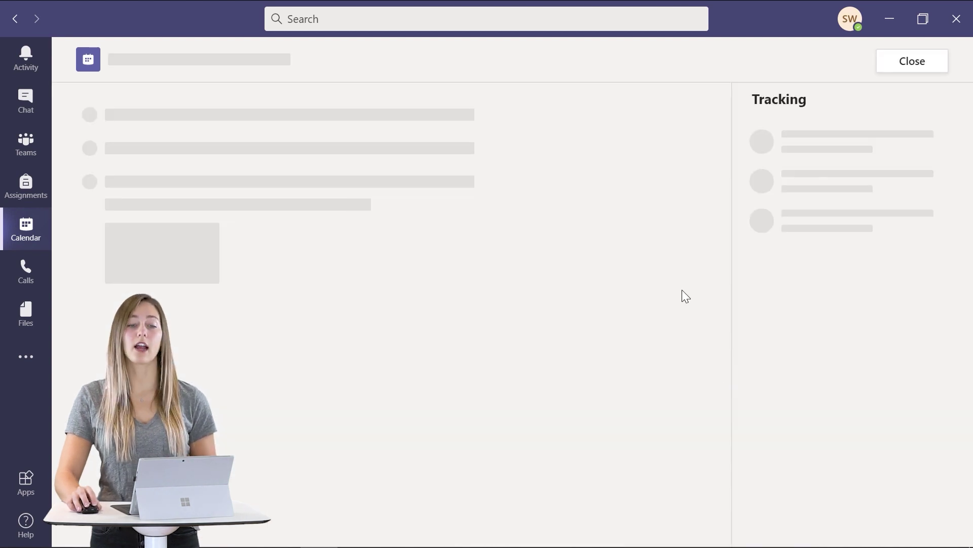
pyautogui.click(518, 104)
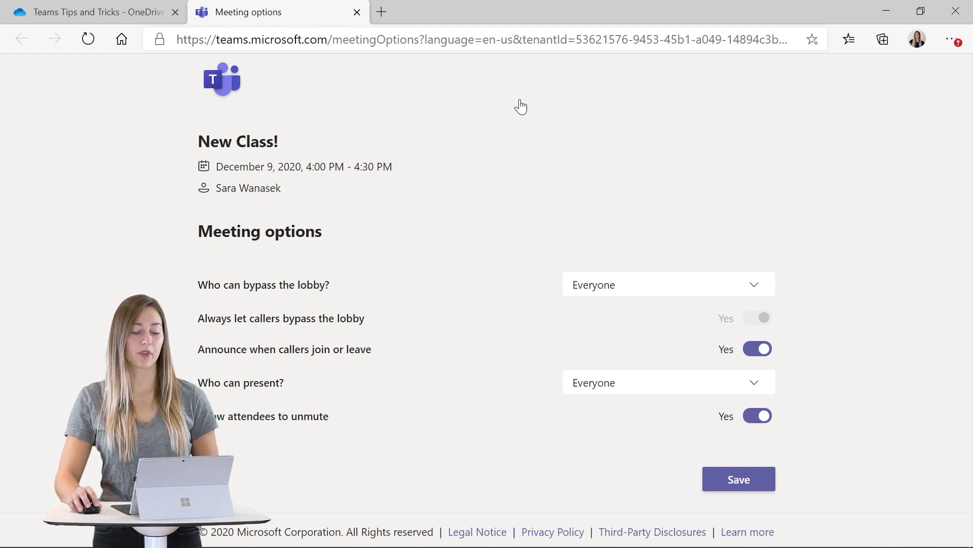
# Step: Restrict who can present in New Class! to Only me and disallow attendees from unmuting
pyautogui.click(659, 385)
pyautogui.click(637, 480)
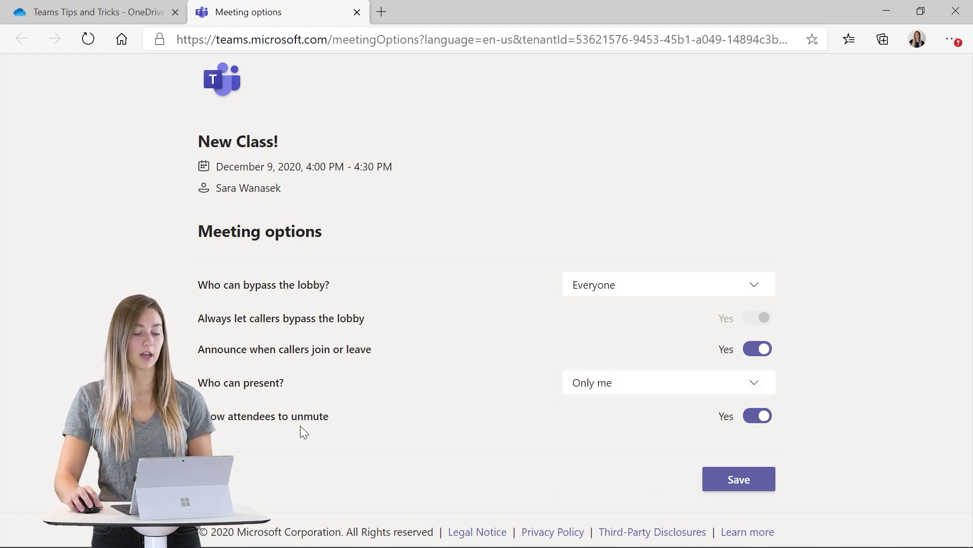
pyautogui.click(753, 419)
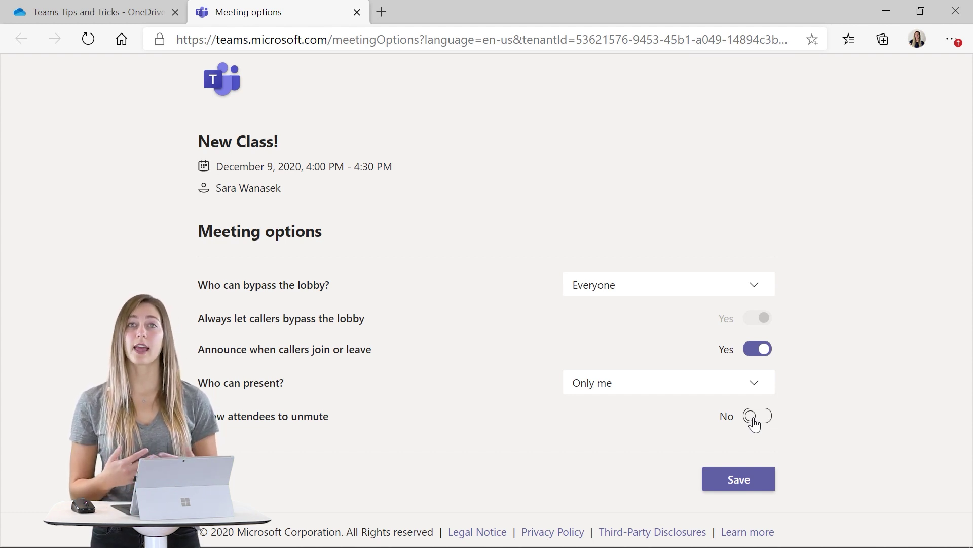
# Step: Try allowing only specific people to present, and return the presenter setting to Only me
pyautogui.click(745, 383)
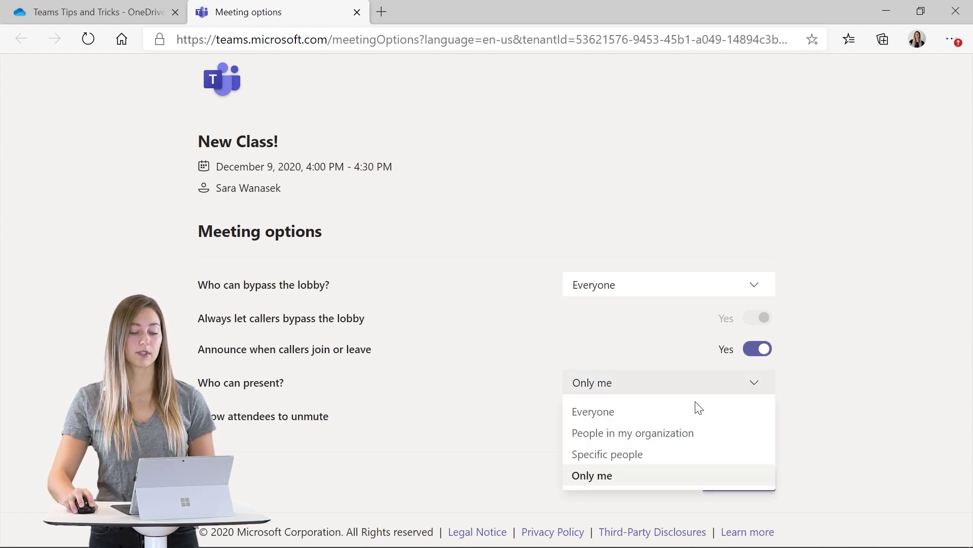
pyautogui.click(632, 454)
pyautogui.click(671, 417)
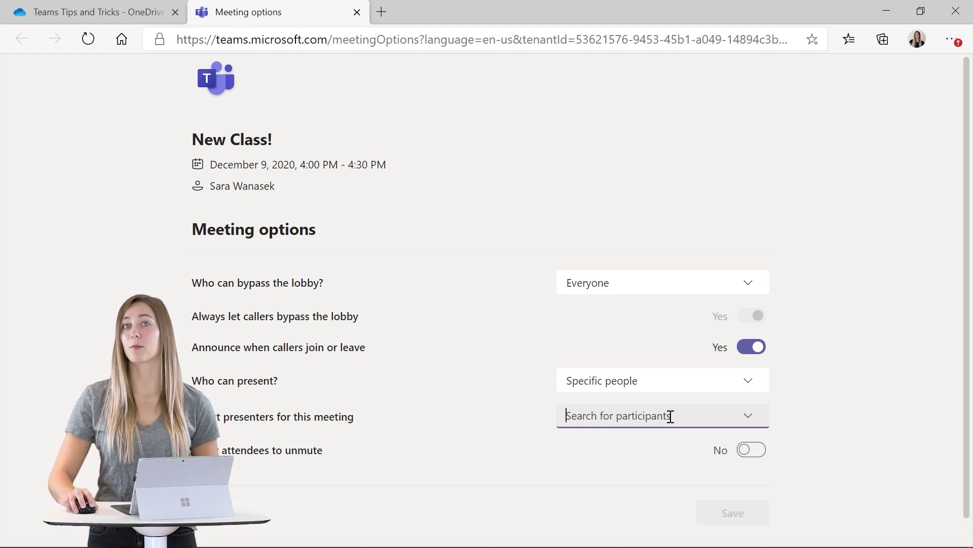
pyautogui.click(673, 385)
pyautogui.click(659, 473)
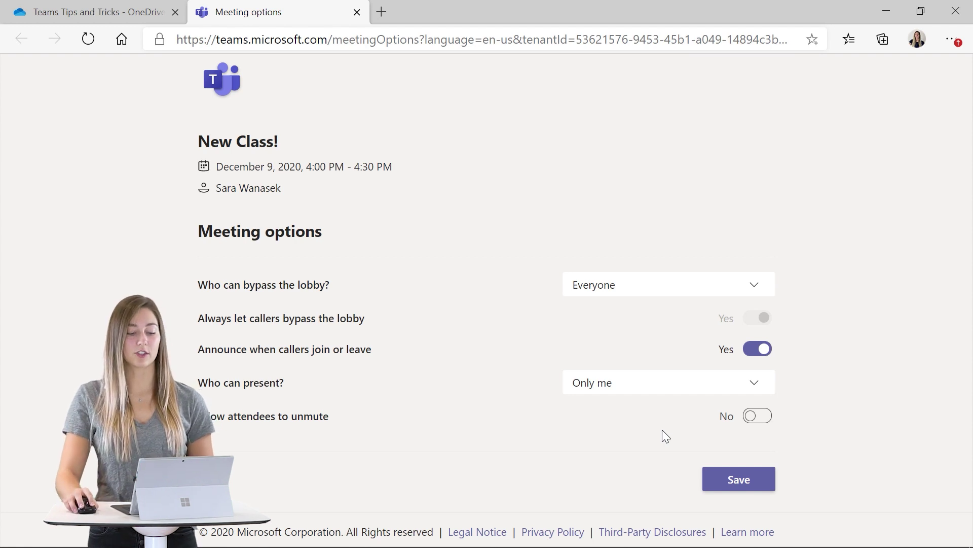
# Step: Set who can bypass the lobby to Only me for the New Class! meeting
pyautogui.click(667, 285)
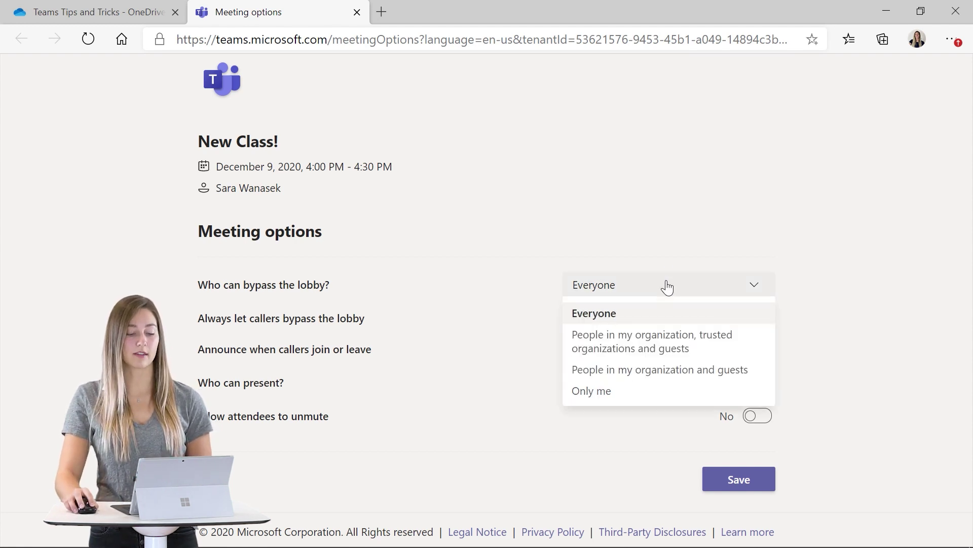
pyautogui.click(646, 395)
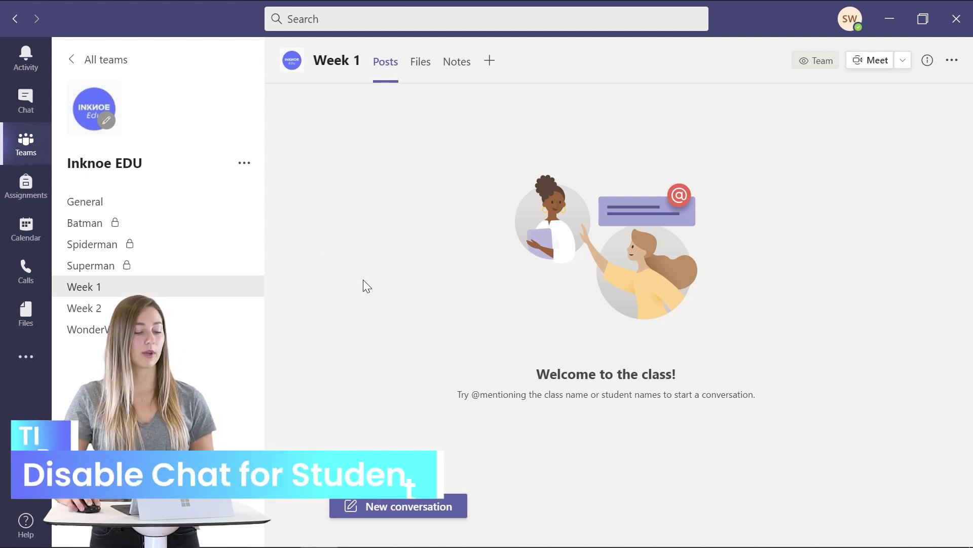
# Step: Open the channel management settings of the General channel in Inknoe EDU and allow only owners to post messages
pyautogui.click(245, 203)
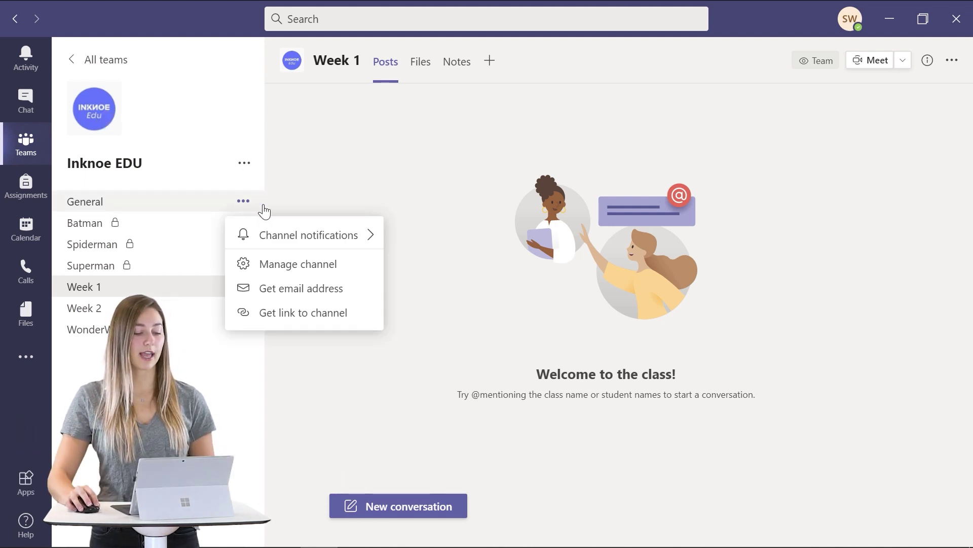
pyautogui.click(307, 264)
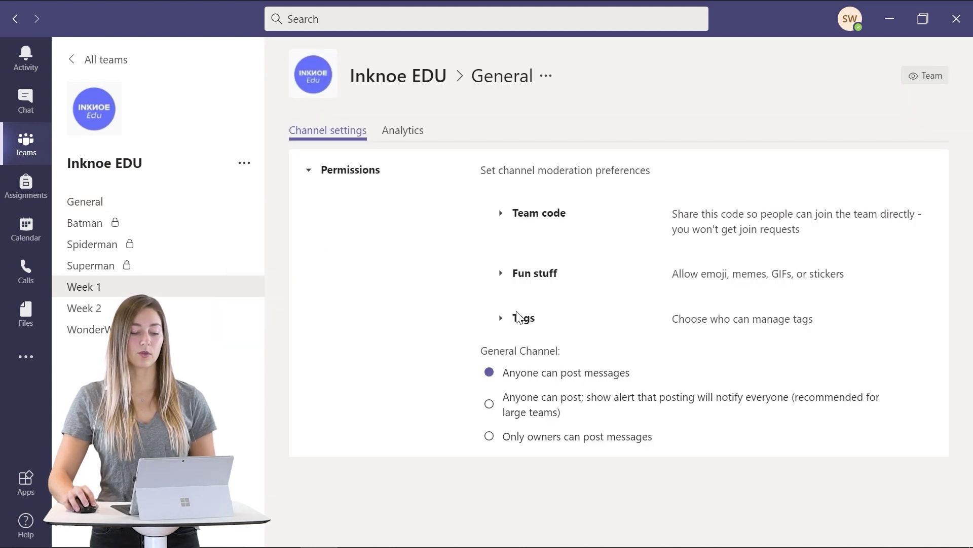
pyautogui.click(490, 438)
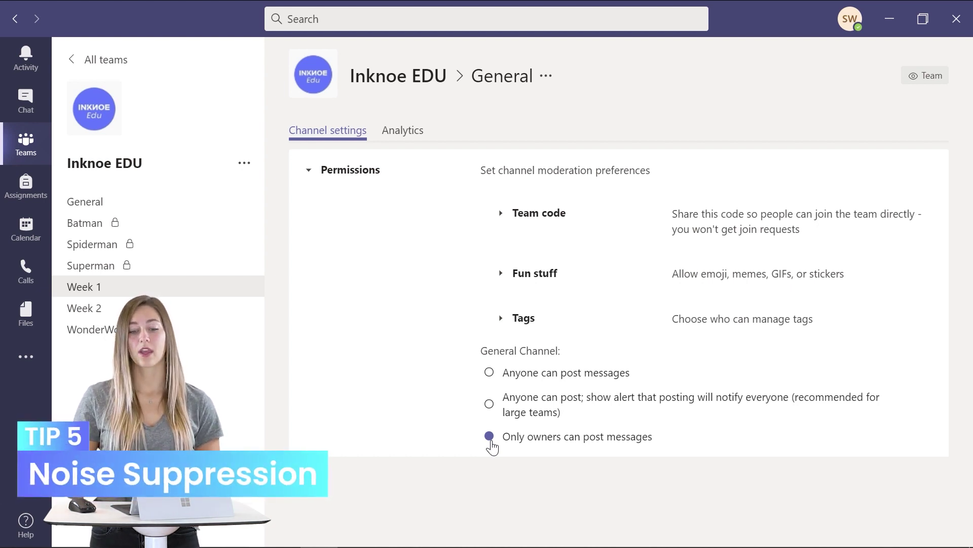
# Step: Set noise suppression to High in the device settings of the account
pyautogui.click(854, 15)
pyautogui.click(811, 196)
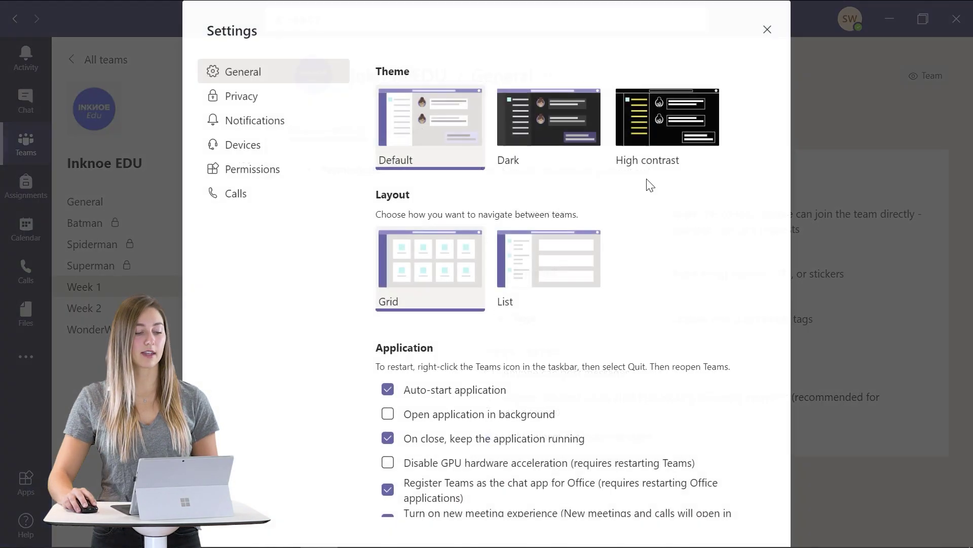
pyautogui.click(262, 149)
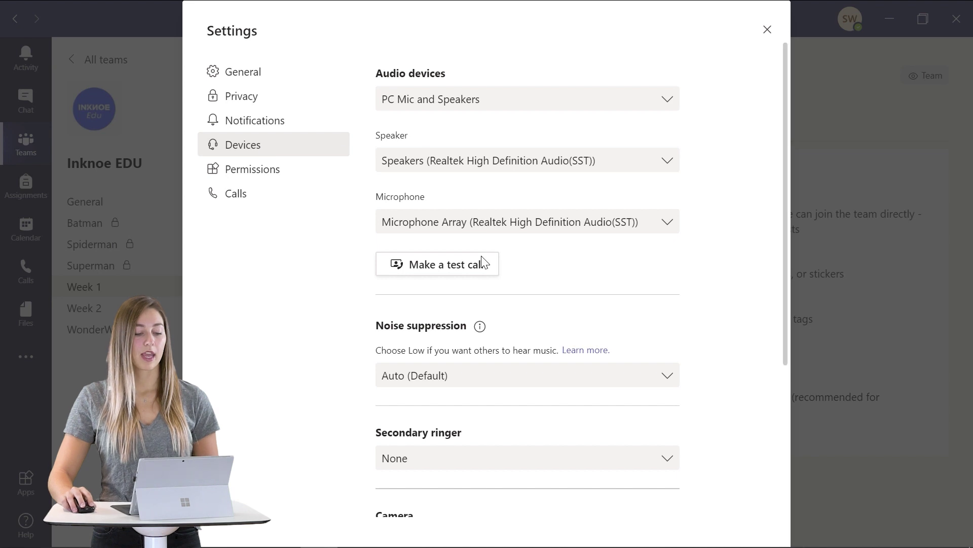
pyautogui.click(530, 376)
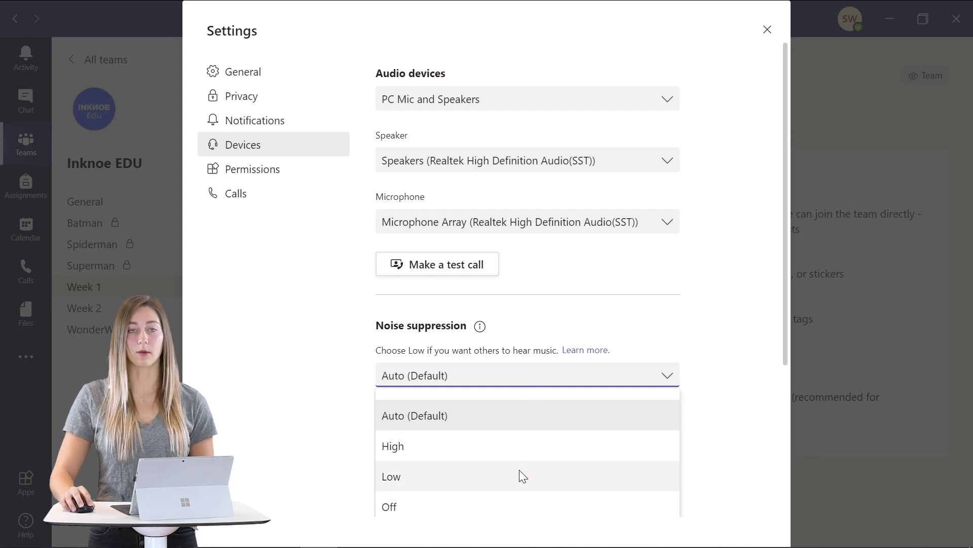
pyautogui.click(522, 447)
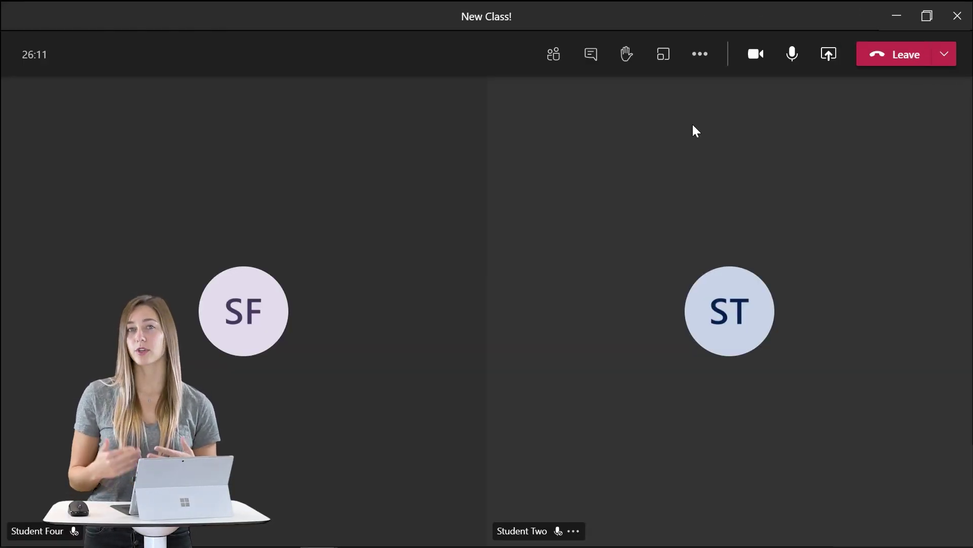
# Step: Review the meeting options from within the running New Class! meeting and close them
pyautogui.click(702, 69)
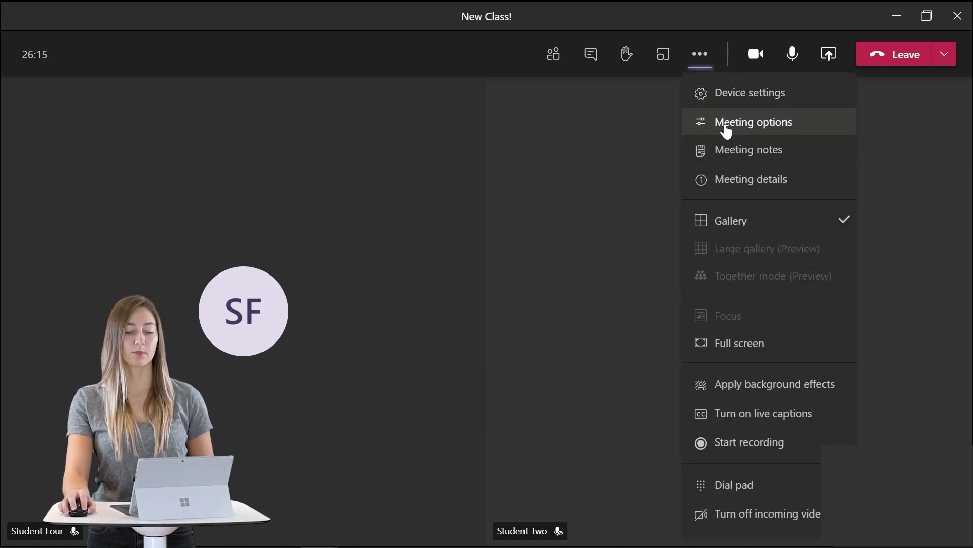
pyautogui.click(763, 127)
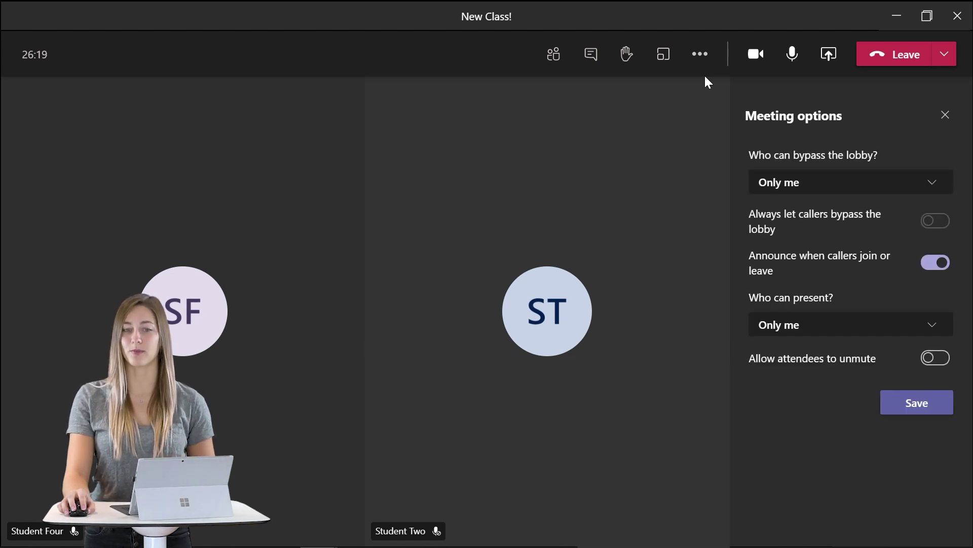
pyautogui.click(945, 115)
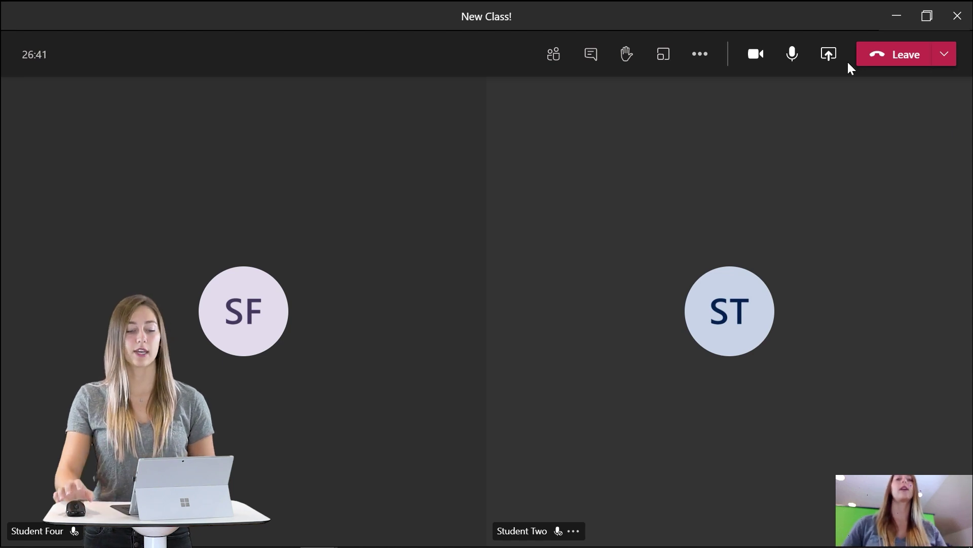
# Step: Show the meeting participants and spotlight the organizer's own video
pyautogui.click(556, 69)
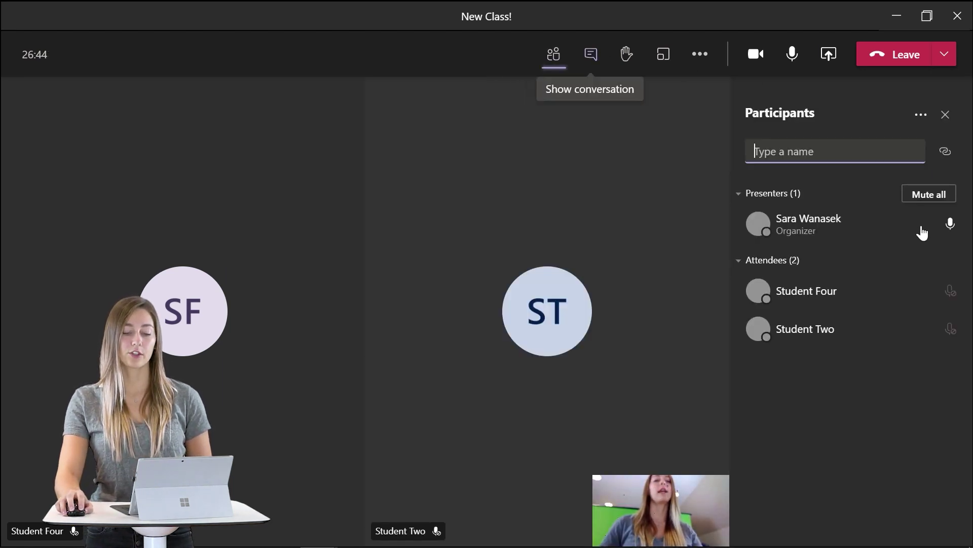
pyautogui.click(944, 225)
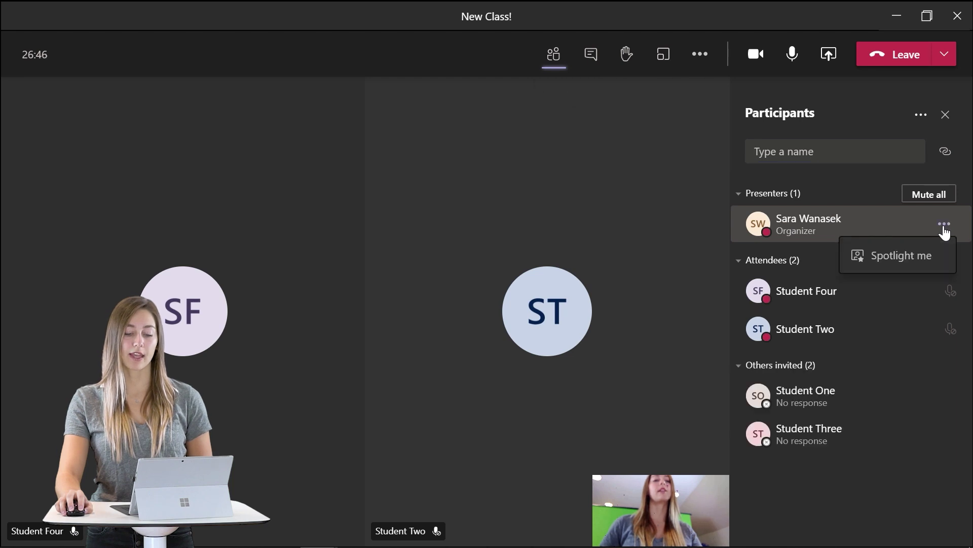
pyautogui.click(934, 257)
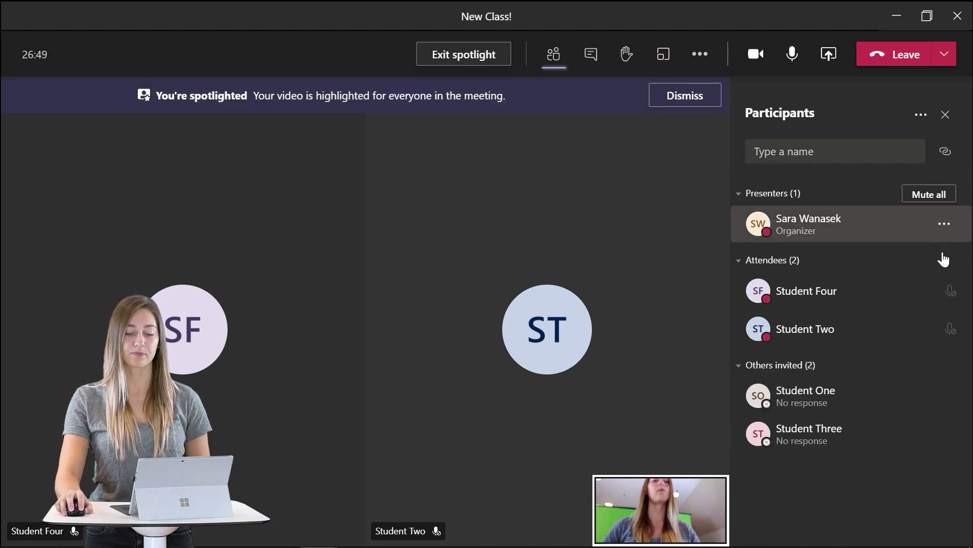
# Step: View the options available for the attendee Student Four and switch to Chrome
pyautogui.click(944, 293)
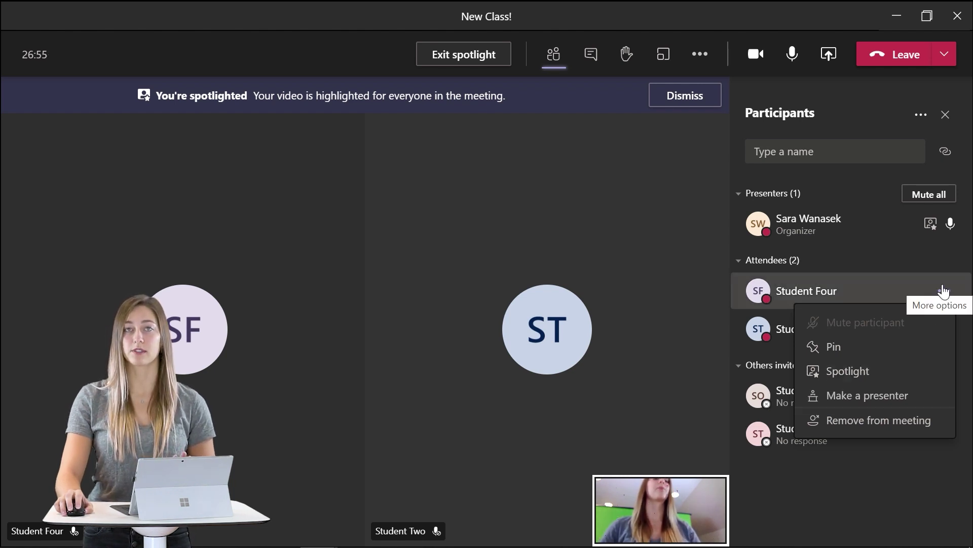
pyautogui.moveTo(259, 545)
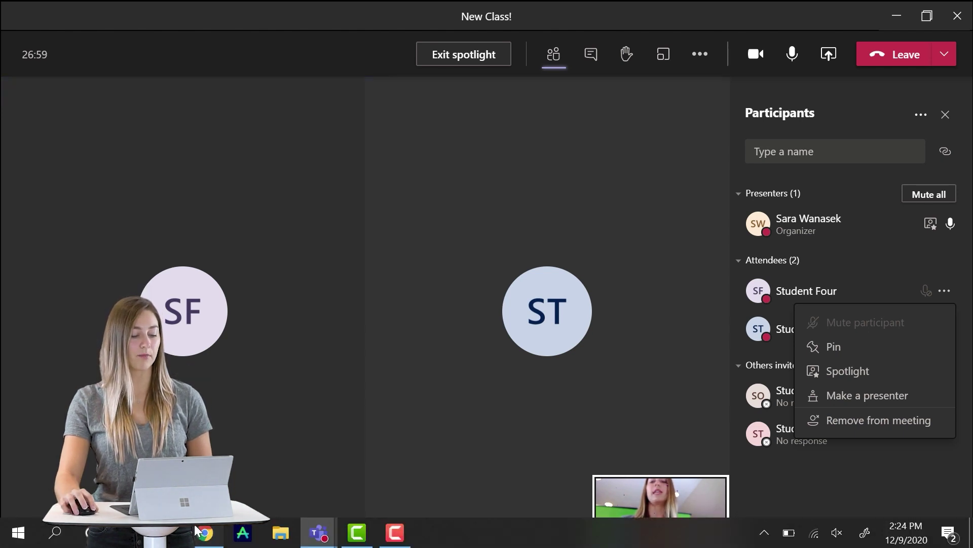
pyautogui.click(204, 533)
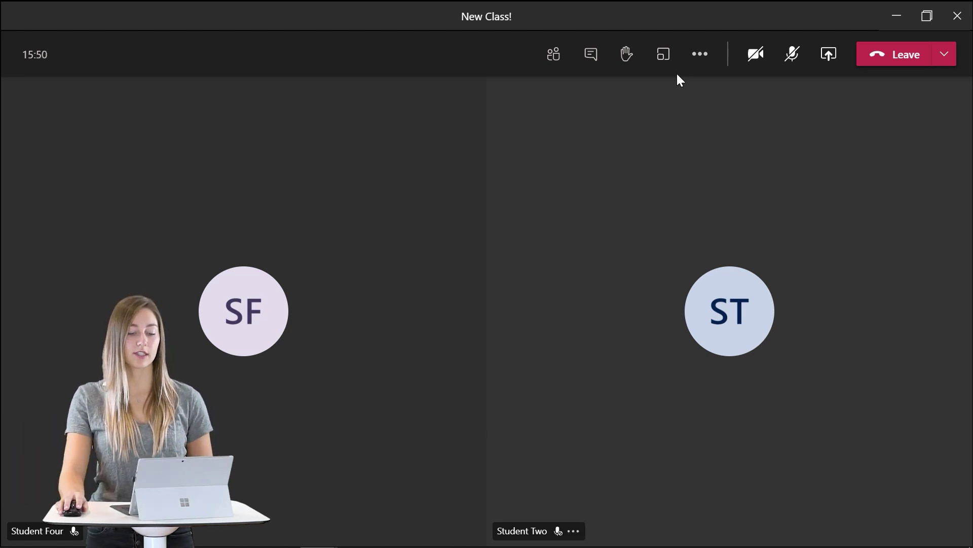
# Step: Start recording the New Class! meeting
pyautogui.click(700, 55)
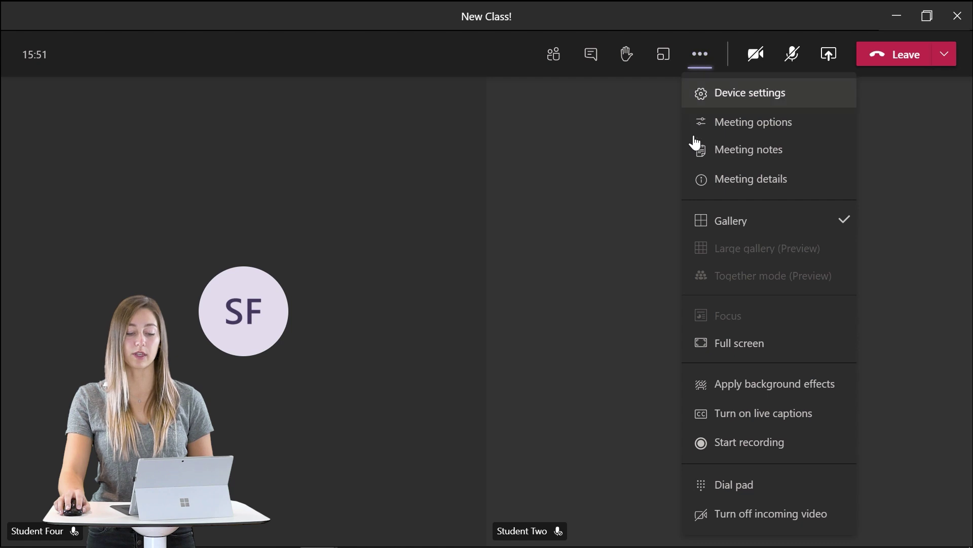
pyautogui.click(729, 443)
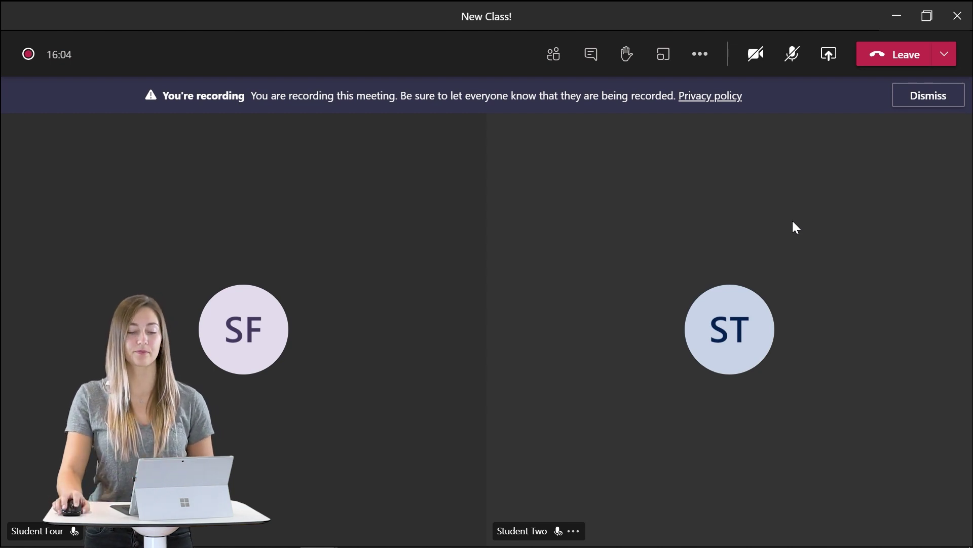
# Step: Stop the meeting recording, confirming the stop, and show the meeting conversation
pyautogui.click(699, 56)
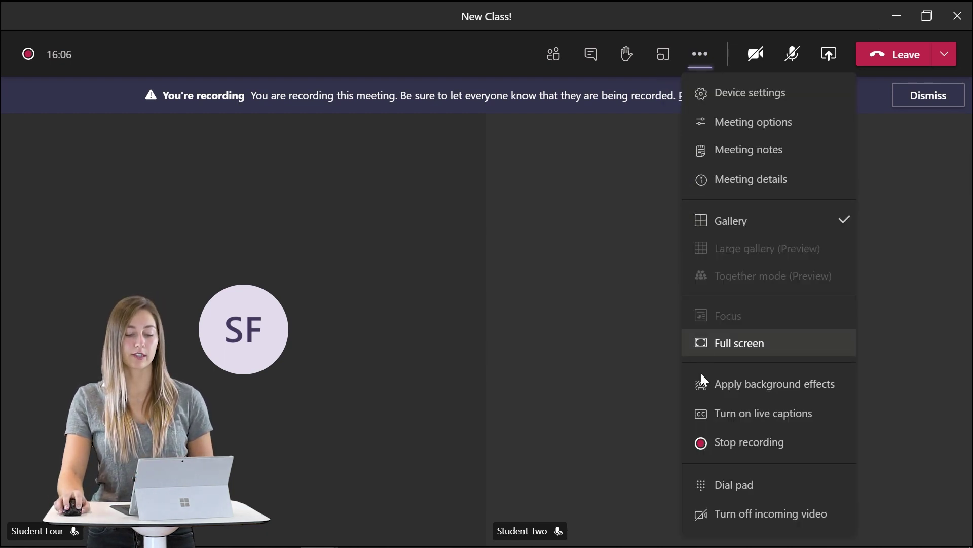
pyautogui.click(709, 445)
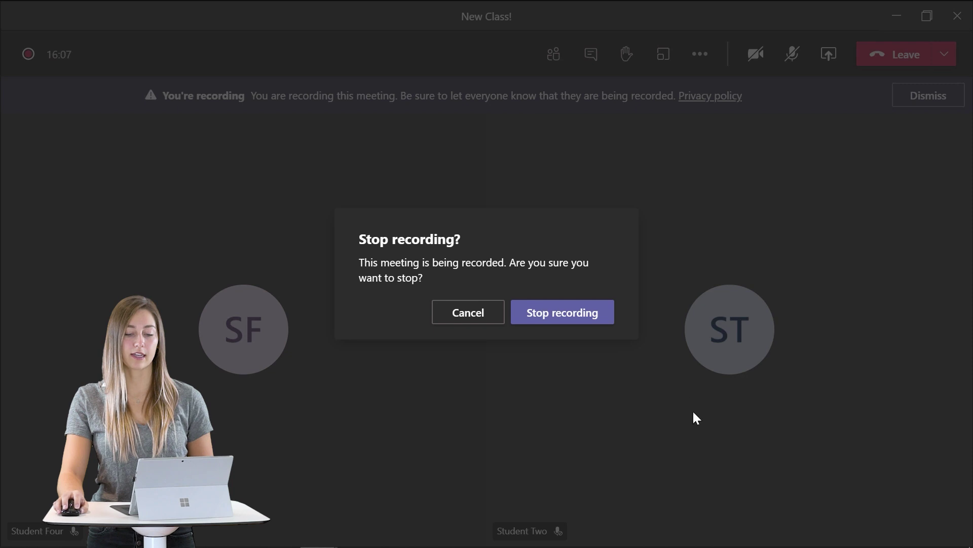
pyautogui.click(598, 315)
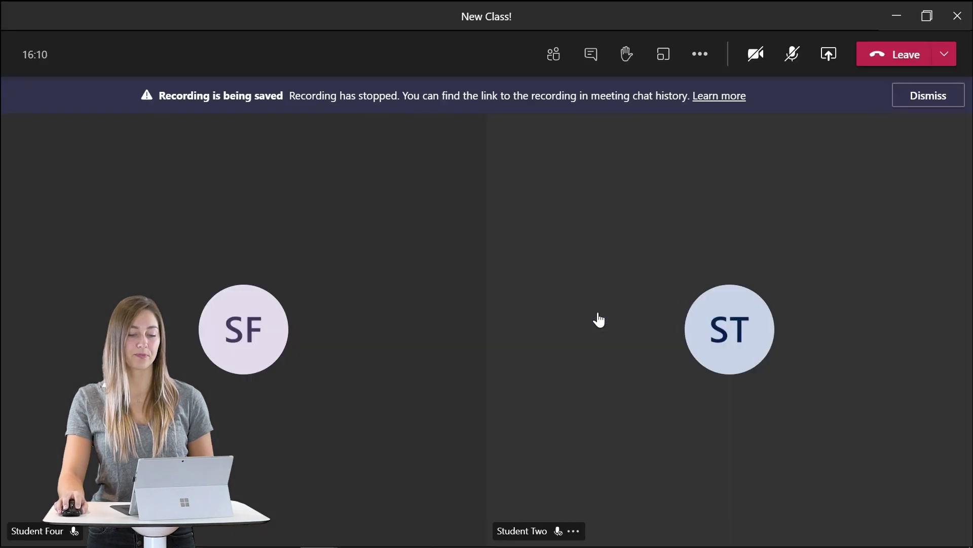
pyautogui.click(591, 66)
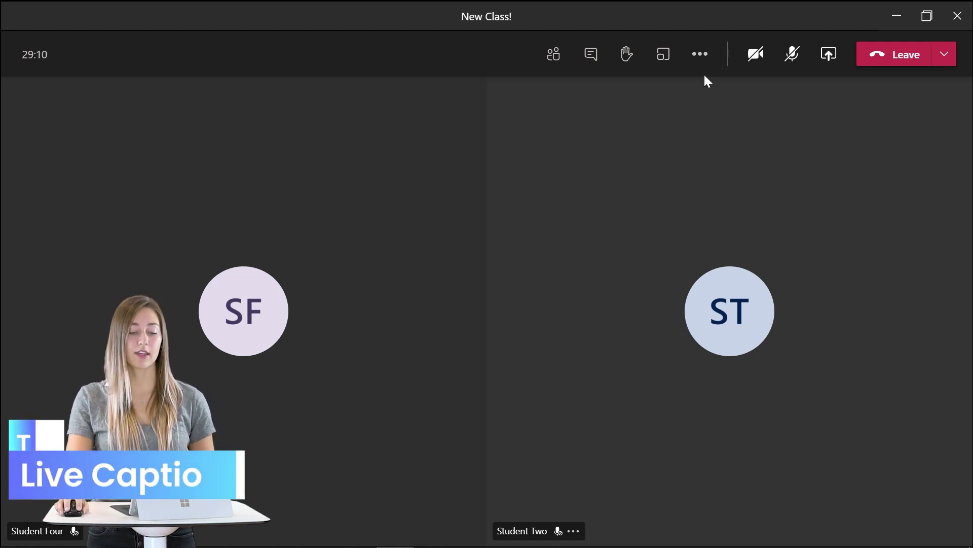
# Step: Turn on live captions for the New Class! meeting
pyautogui.click(699, 56)
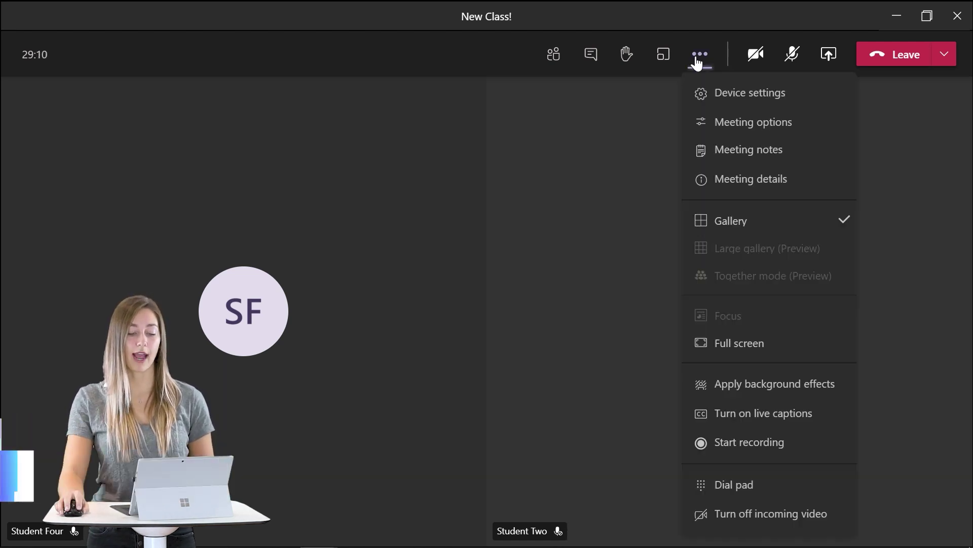
pyautogui.click(720, 411)
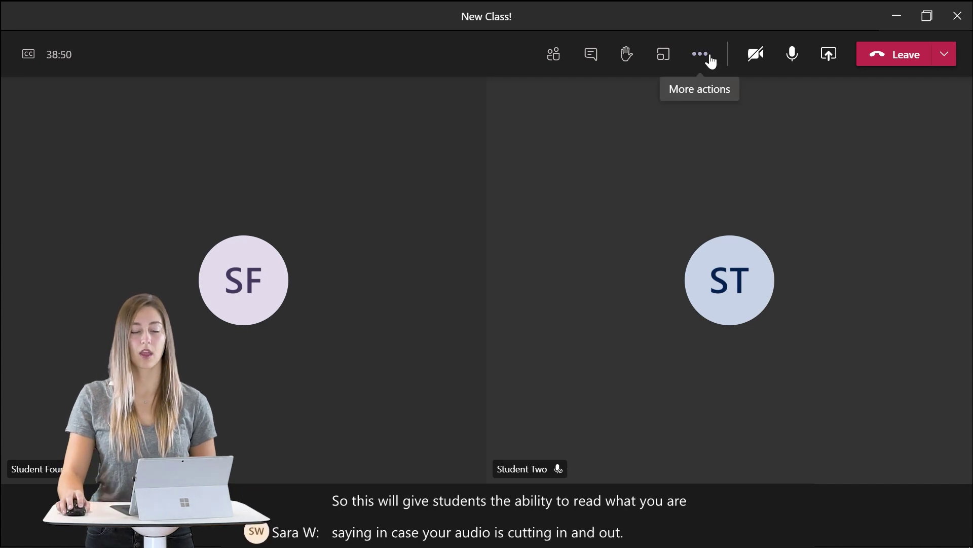
# Step: Turn off live captions for the New Class! meeting
pyautogui.click(705, 56)
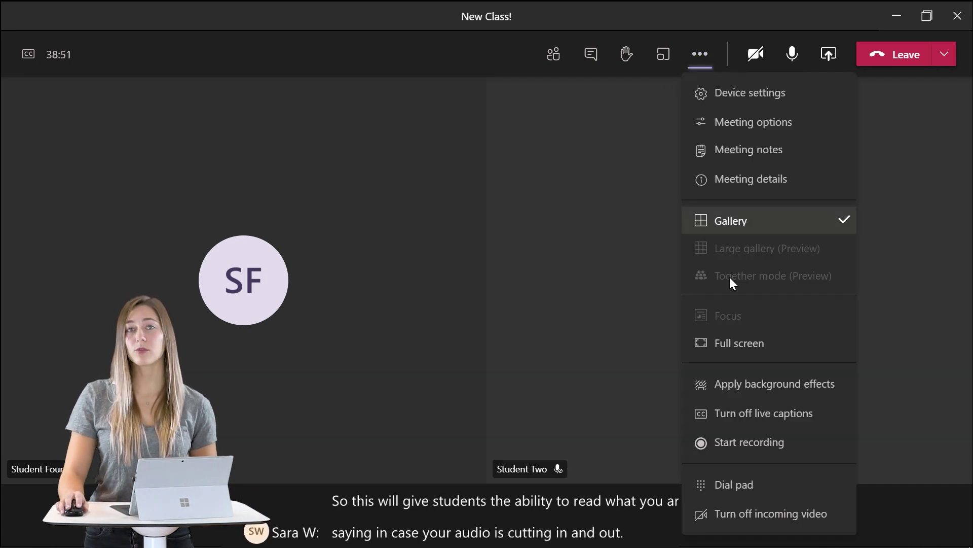
pyautogui.click(738, 414)
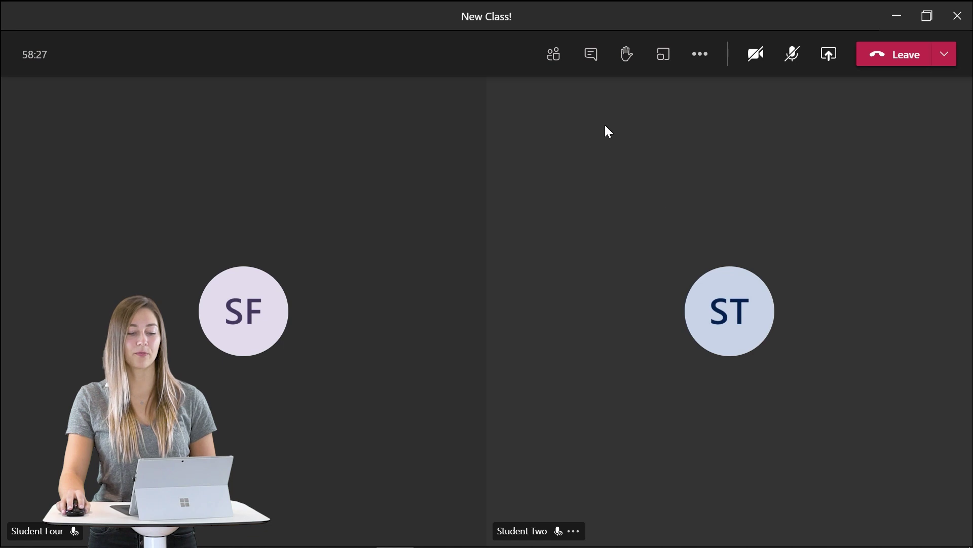
# Step: Download the attendance list of the New Class! meeting from its participants, and open the breakout rooms setup
pyautogui.click(555, 56)
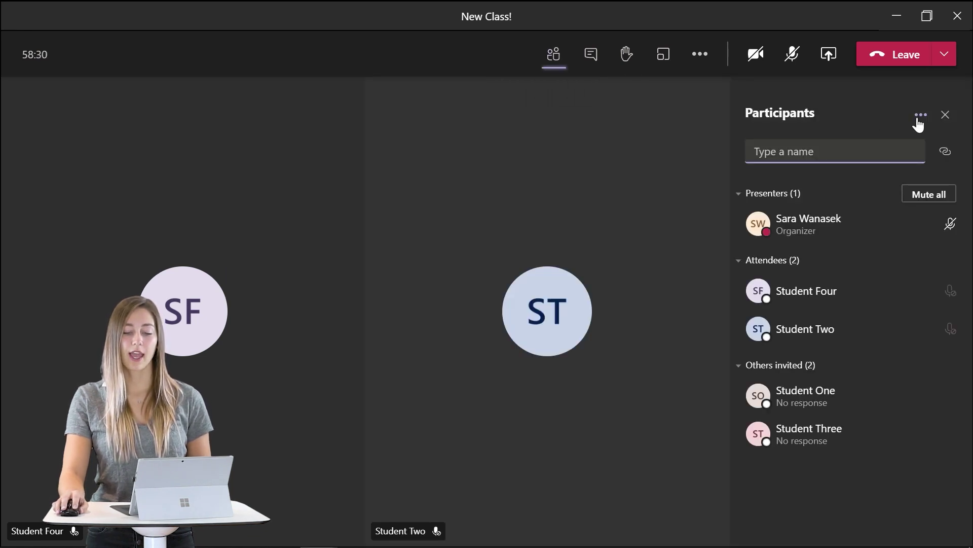
pyautogui.click(921, 116)
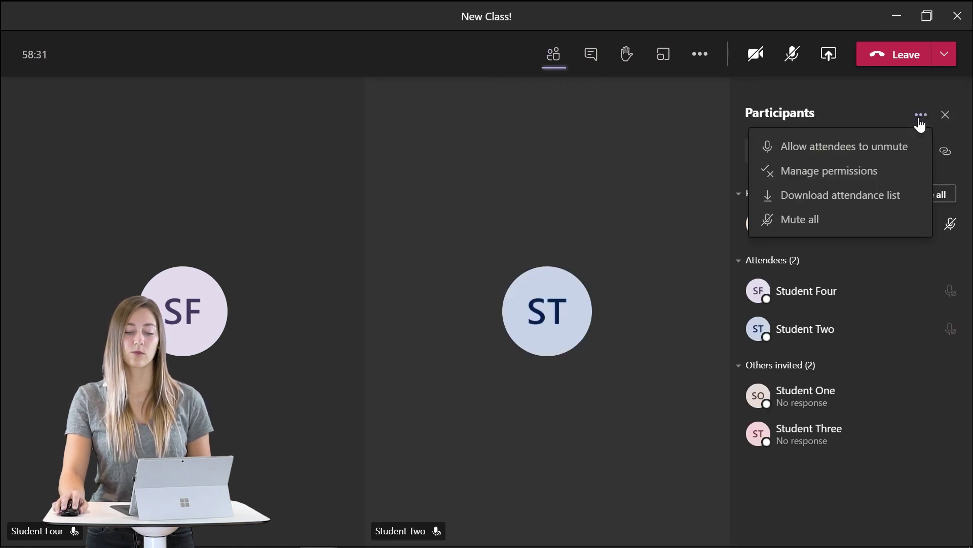
pyautogui.click(906, 193)
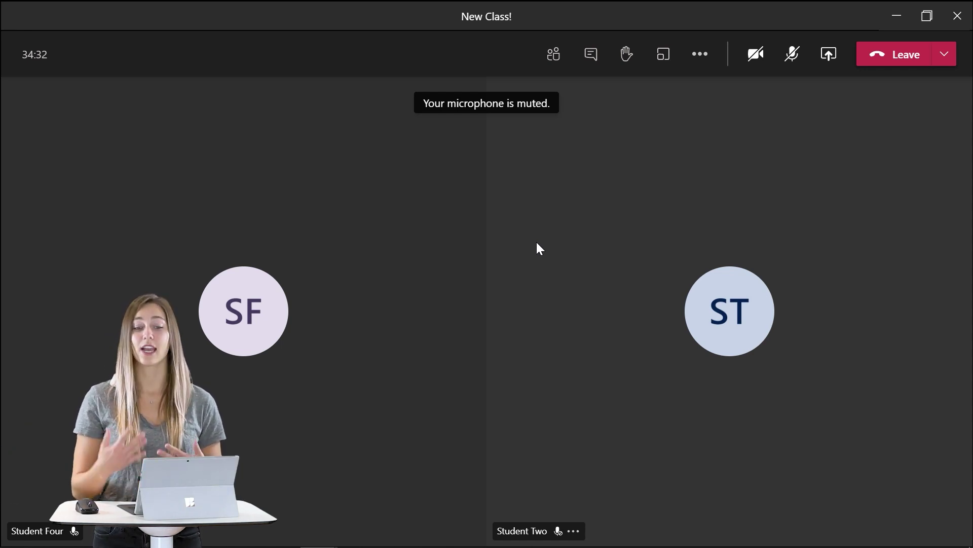
pyautogui.click(665, 56)
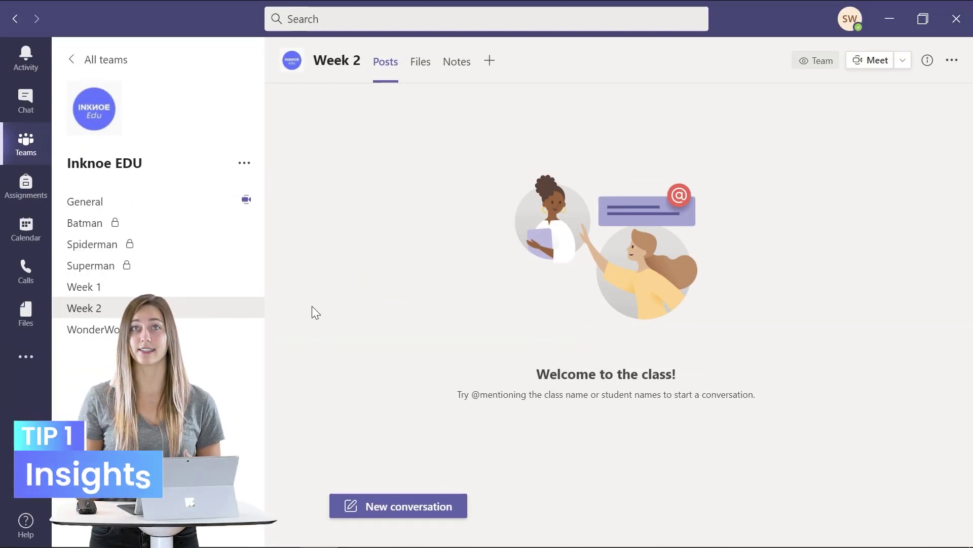
# Step: Open Insights for the Inknoe EDU class, track the students' digital activity and show the time range choices
pyautogui.click(23, 371)
pyautogui.click(85, 299)
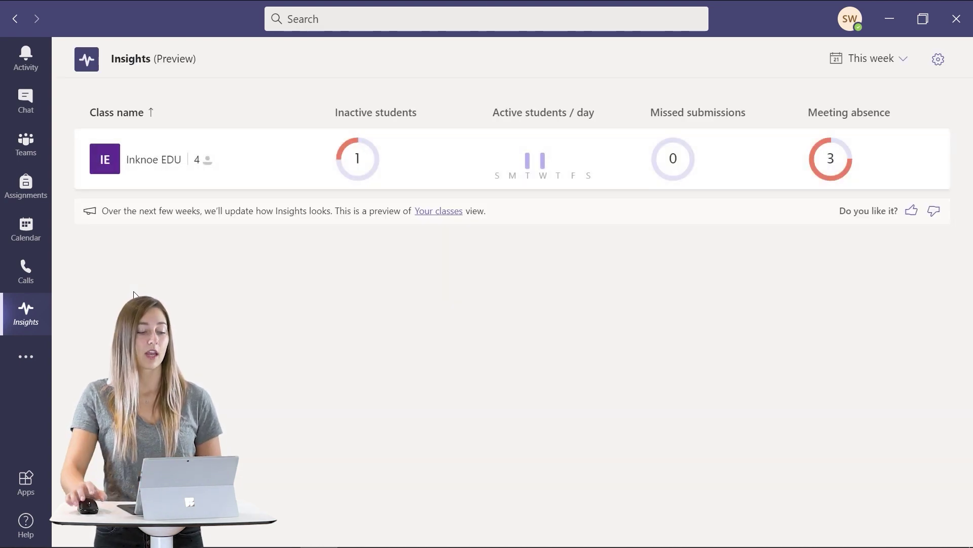
pyautogui.click(143, 165)
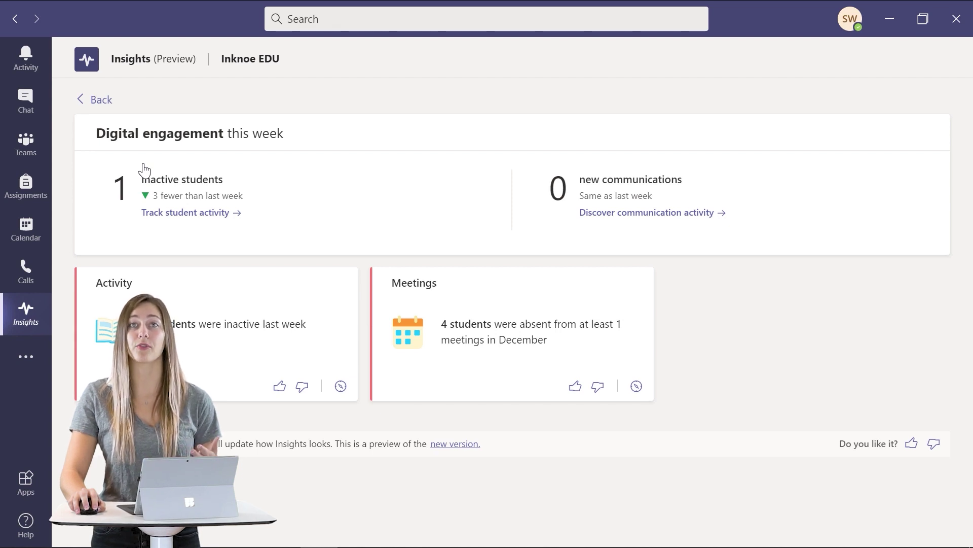
pyautogui.click(161, 214)
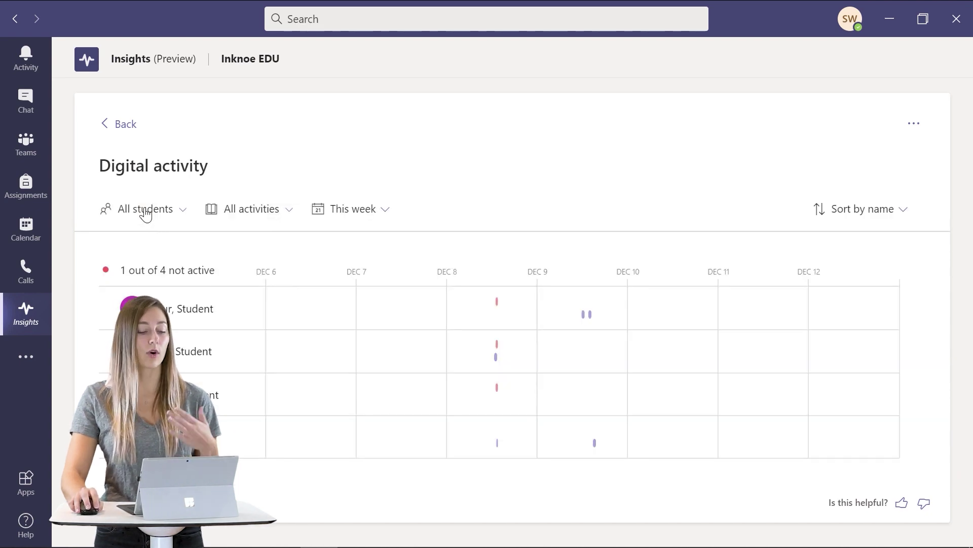
pyautogui.click(346, 212)
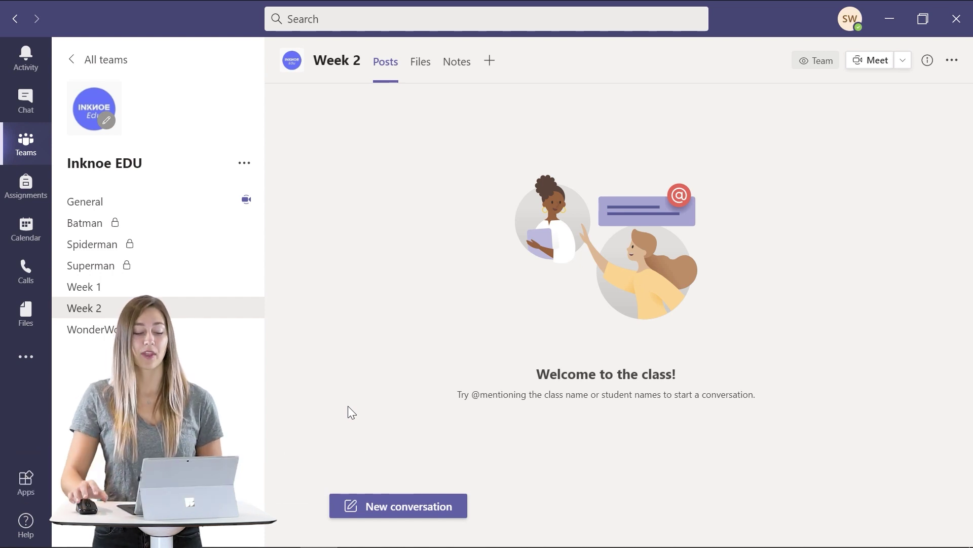
# Step: Post an announcement in the Week 2 channel with the headline "This is important" and the message "Check this out!"
pyautogui.click(363, 511)
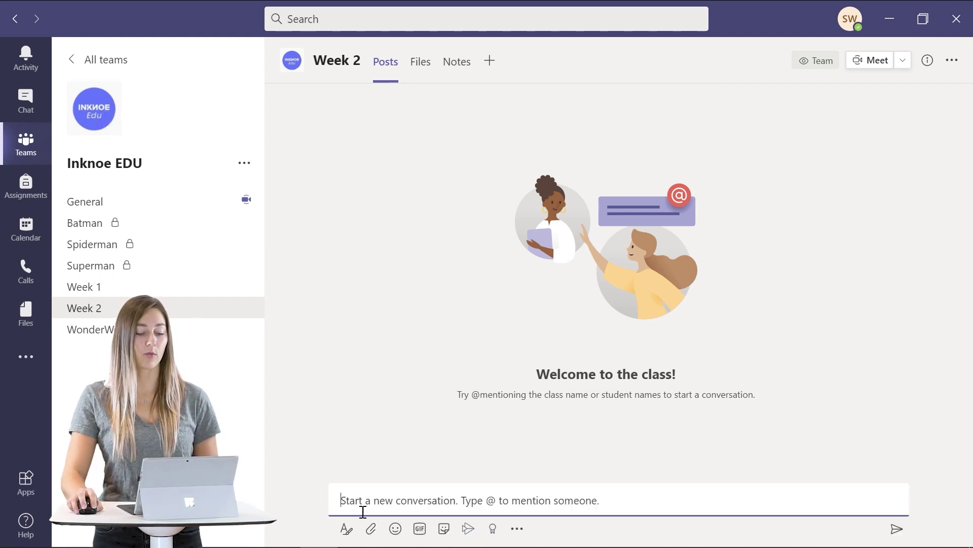
pyautogui.click(347, 529)
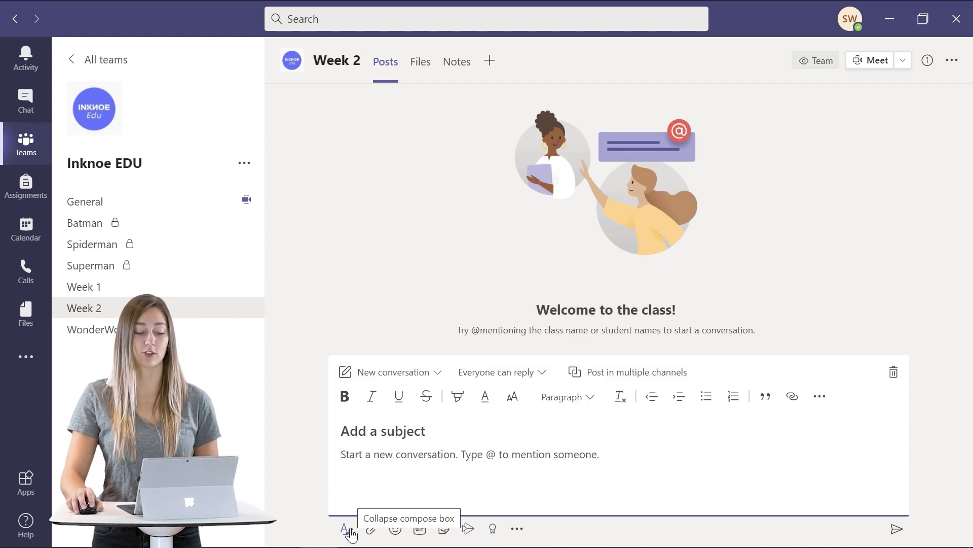
pyautogui.click(401, 376)
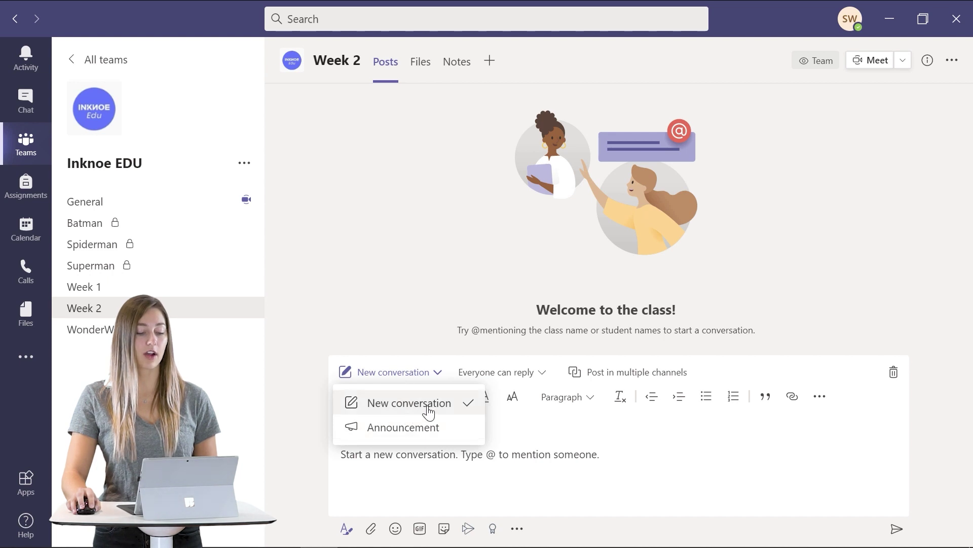
pyautogui.click(438, 434)
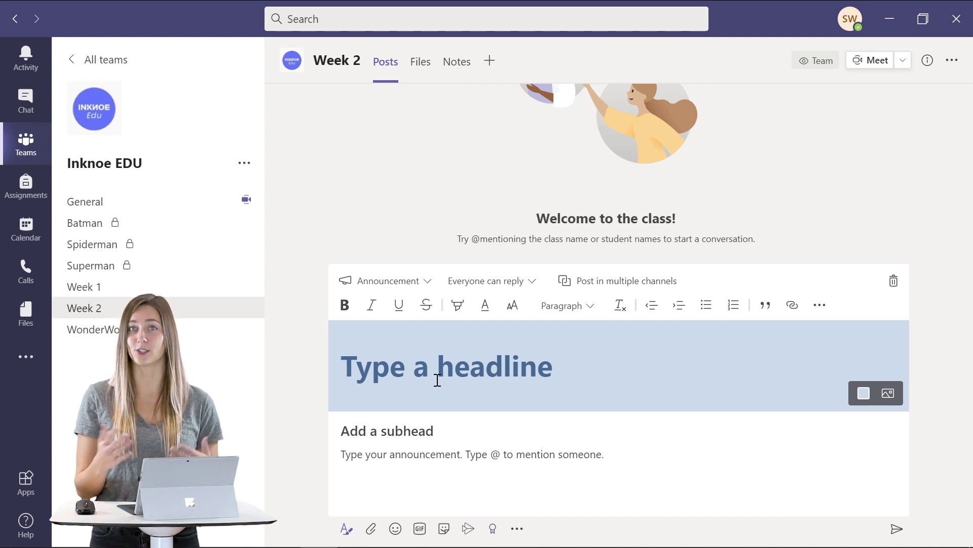
pyautogui.write('This is important')
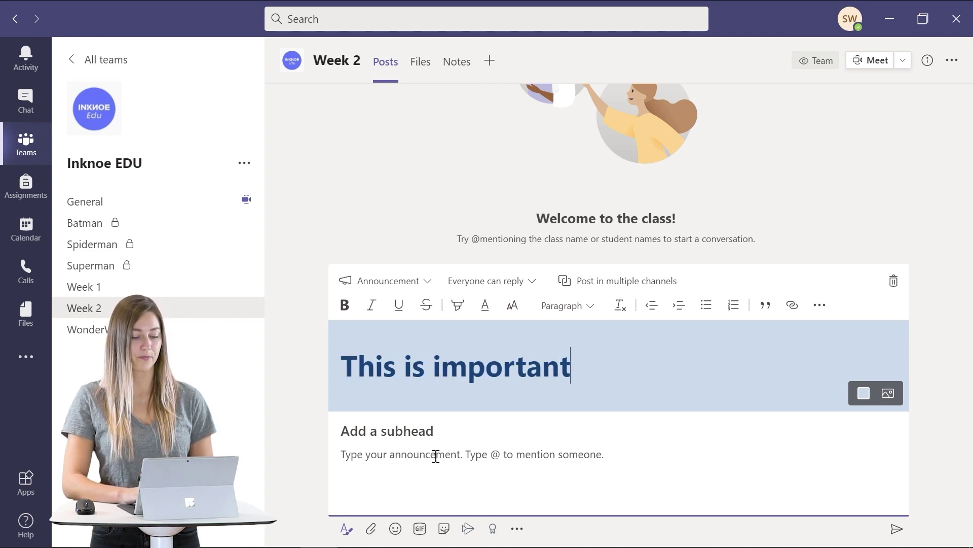
pyautogui.click(435, 455)
pyautogui.write('Check this out!')
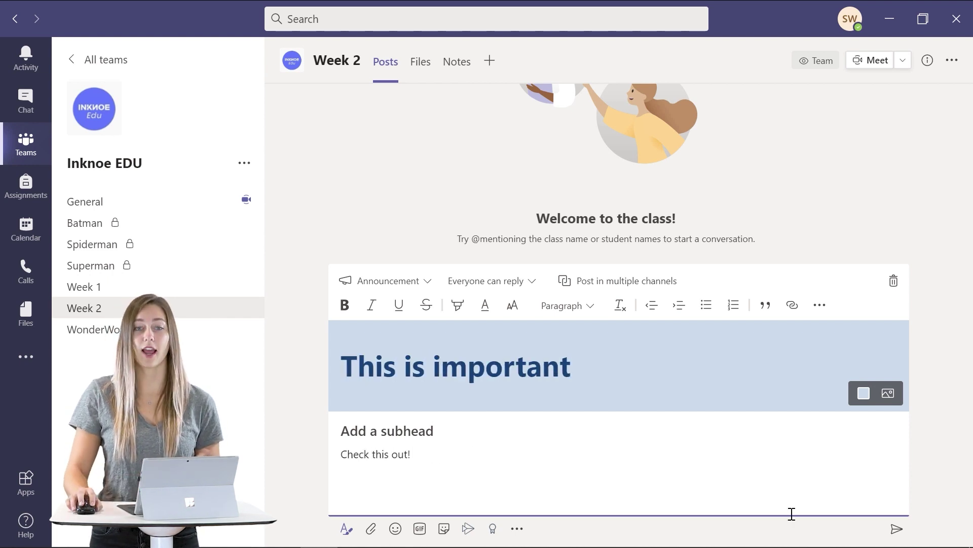
pyautogui.click(896, 530)
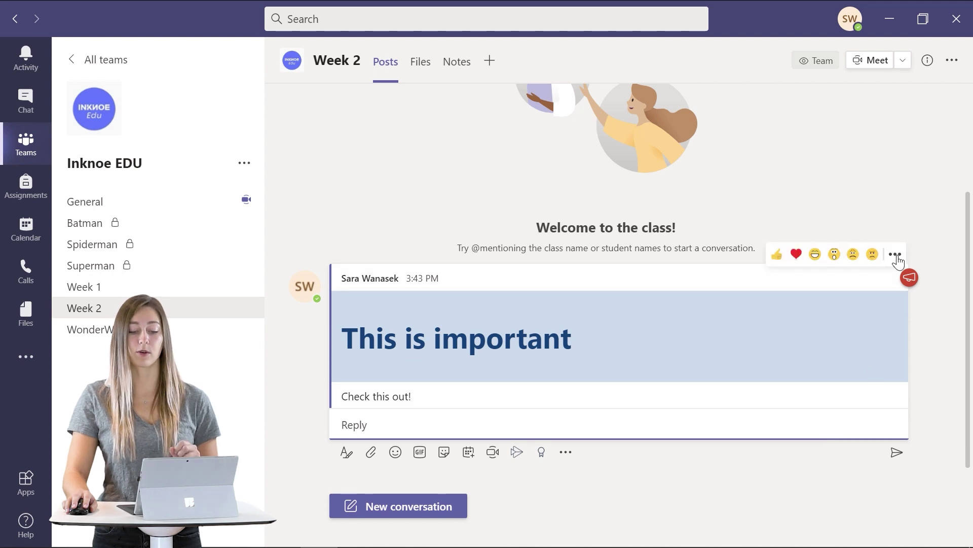
# Step: Pin the "This is important" announcement in the Week 2 channel and show the channel information with its pinned posts
pyautogui.click(896, 255)
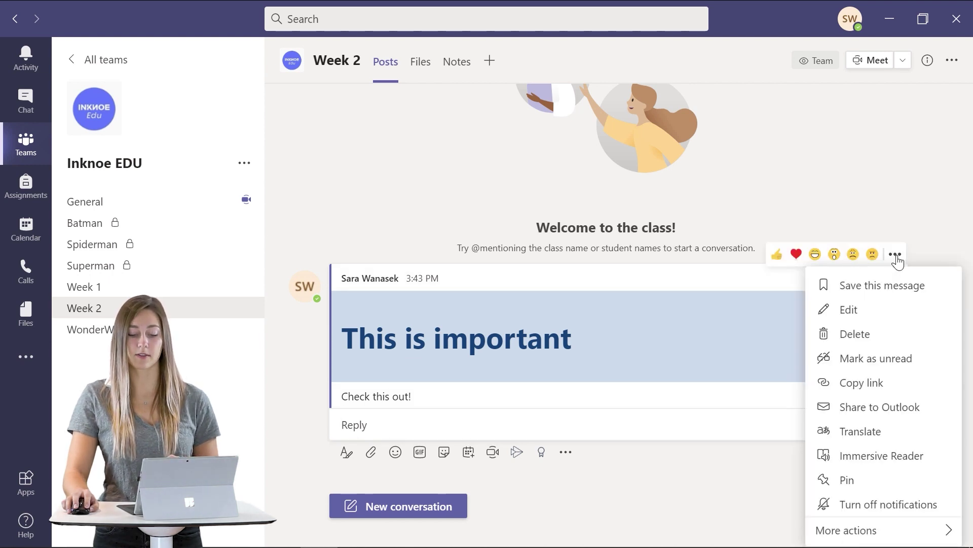
pyautogui.click(880, 482)
pyautogui.click(670, 305)
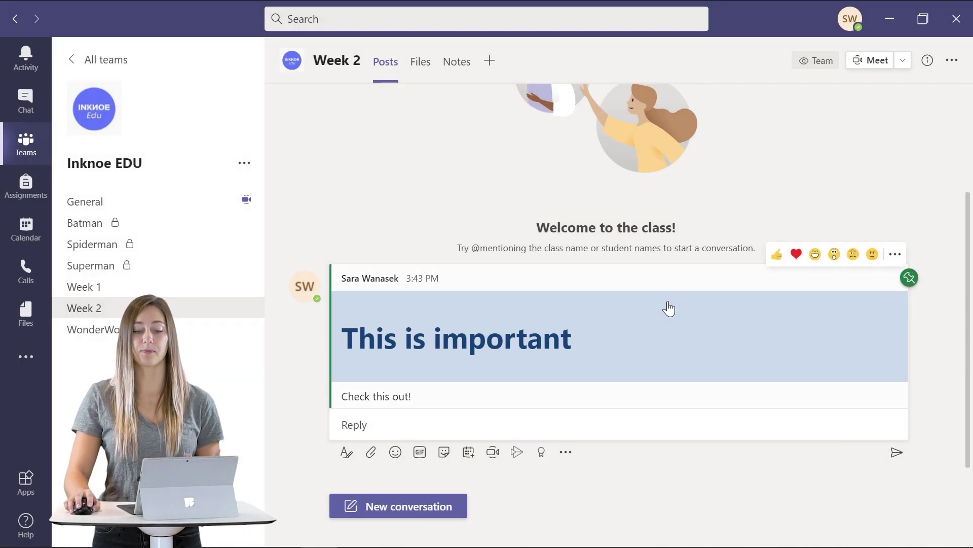
pyautogui.click(927, 61)
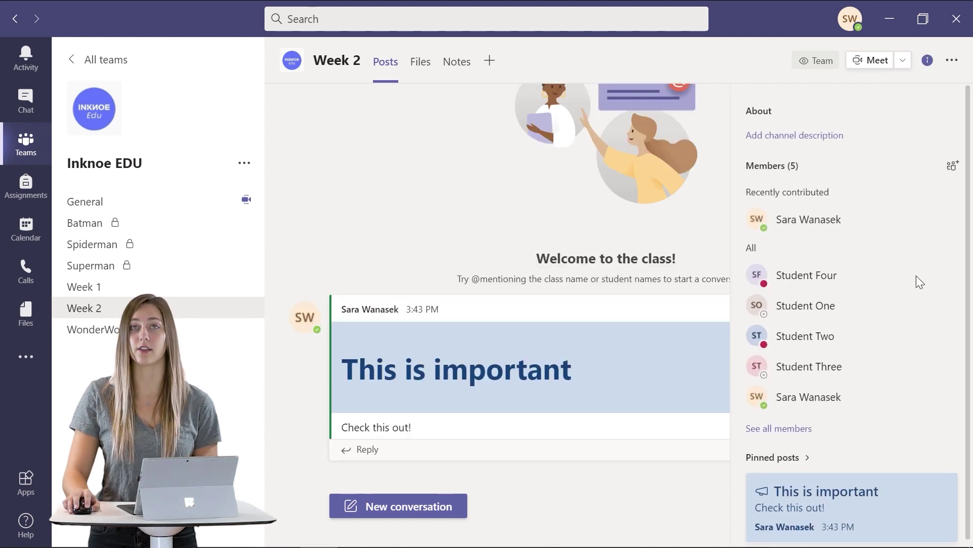
# Step: Start a new conversation in the Week 2 channel and open the Forms app for a poll
pyautogui.click(398, 506)
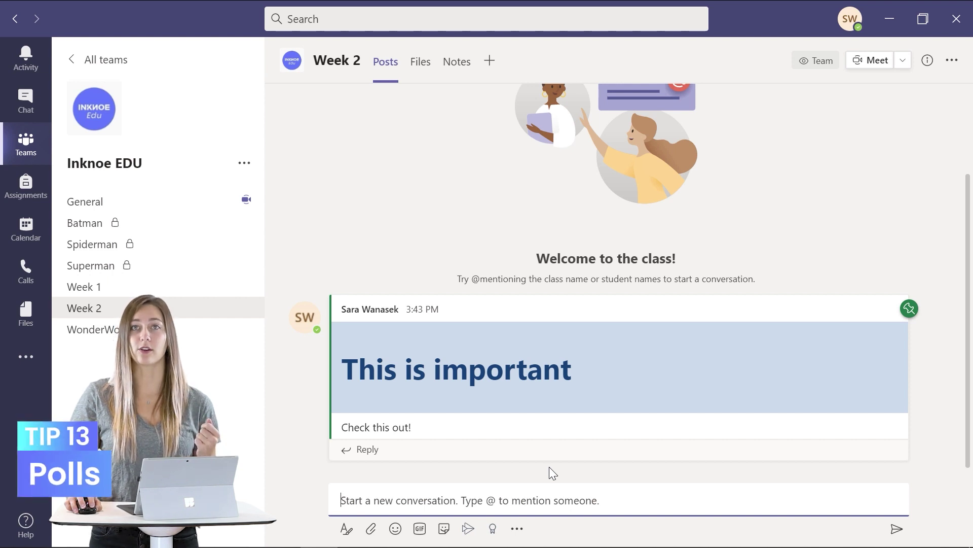
pyautogui.click(520, 533)
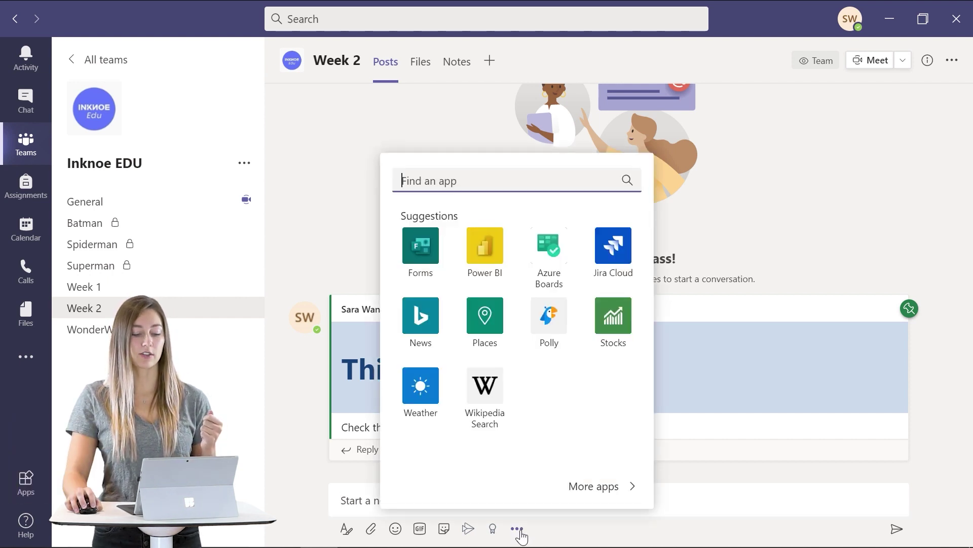
pyautogui.click(430, 269)
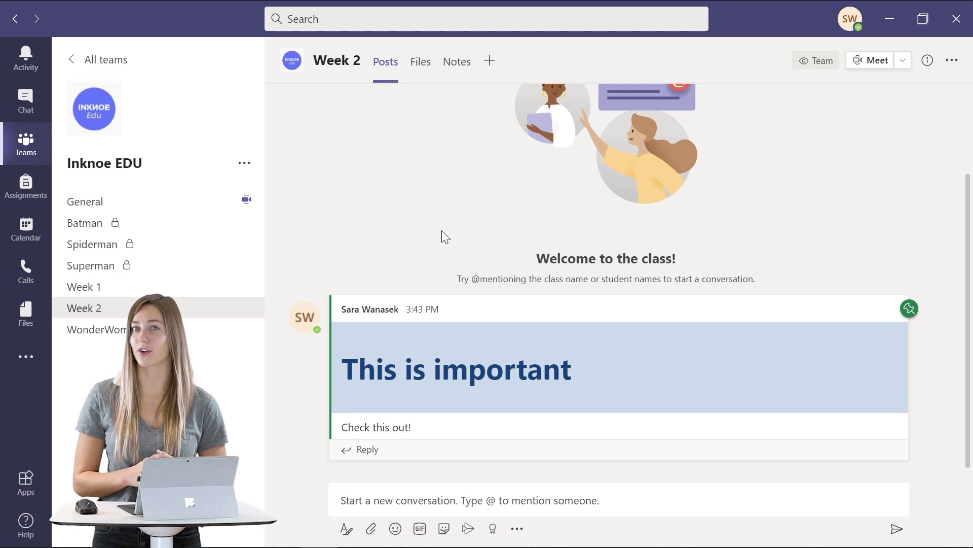
# Step: Create a standard channel in the Inknoe EDU team named "New Channel" followed by a red heart emoji
pyautogui.click(243, 164)
pyautogui.click(283, 219)
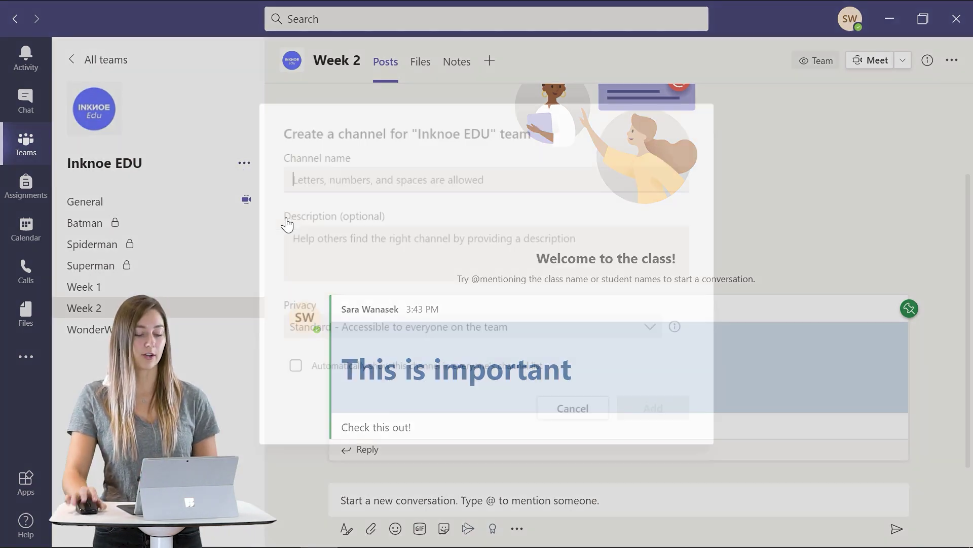
pyautogui.write('New Channel')
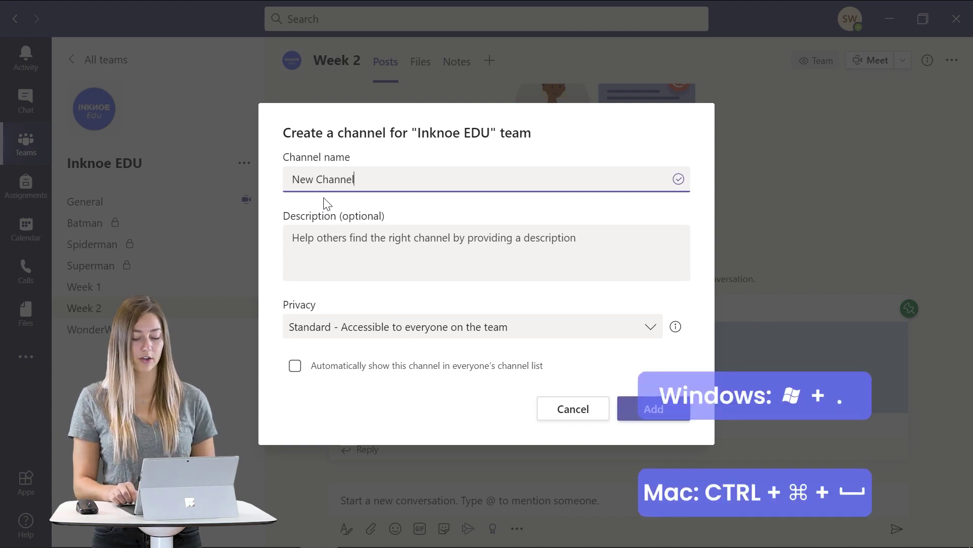
pyautogui.press('super+period')
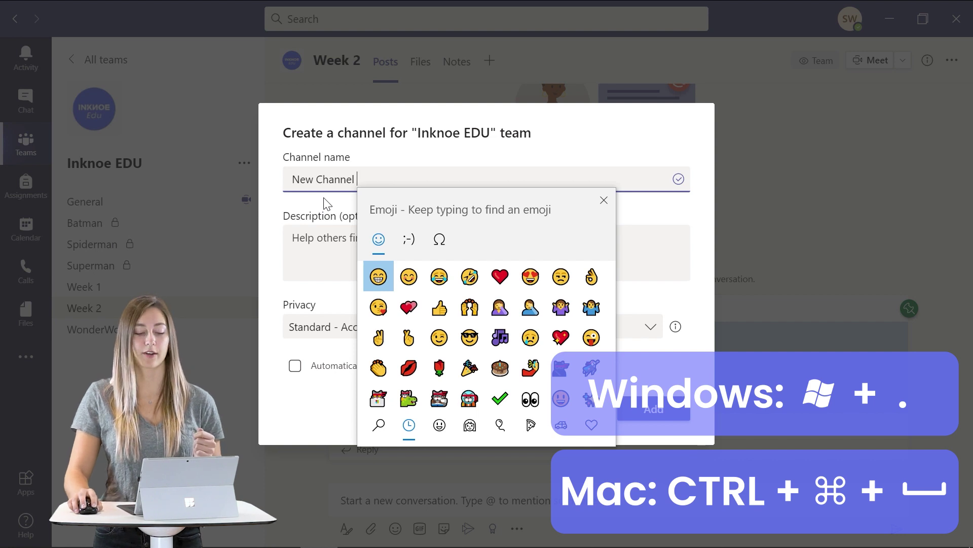
pyautogui.click(512, 277)
pyautogui.click(638, 409)
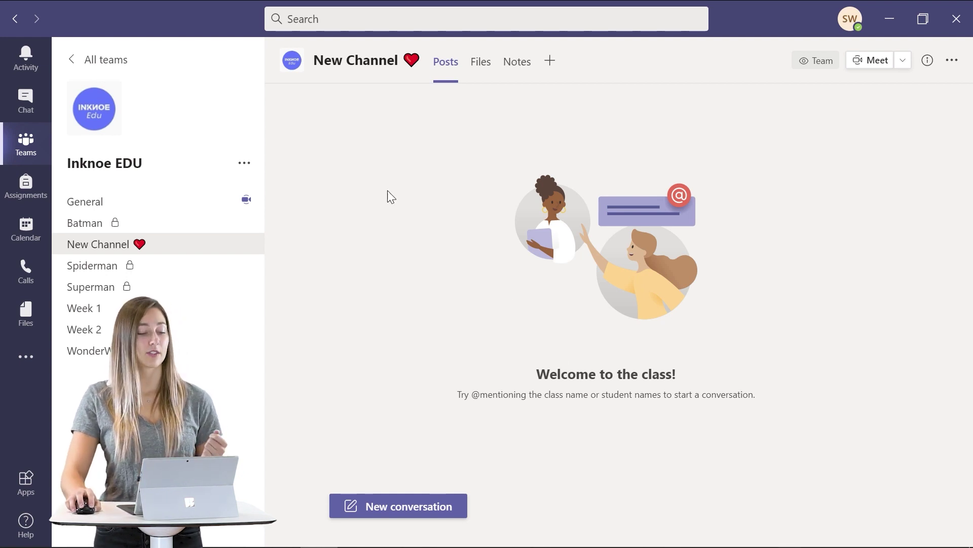
# Step: Start creating a new Class team that uses an existing team as its template
pyautogui.click(222, 60)
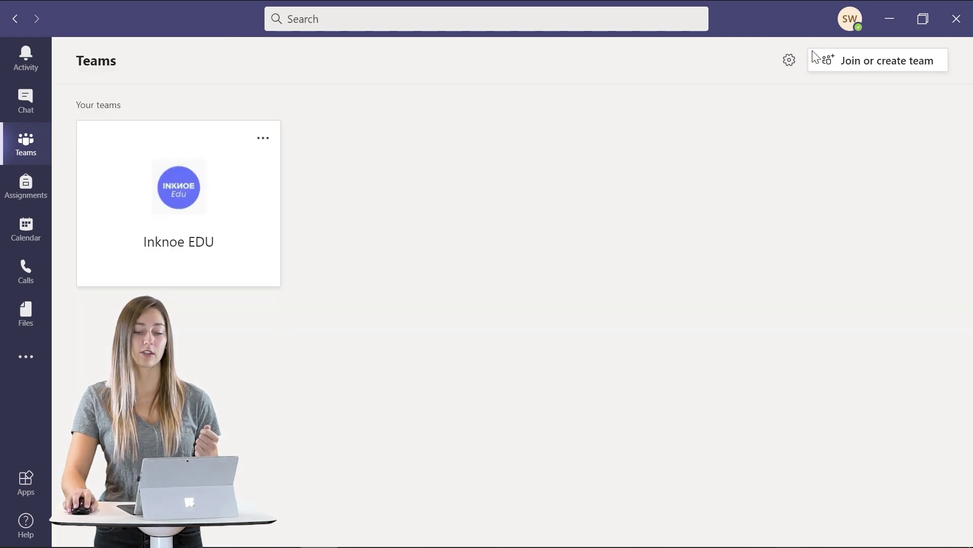
pyautogui.click(867, 67)
pyautogui.click(187, 281)
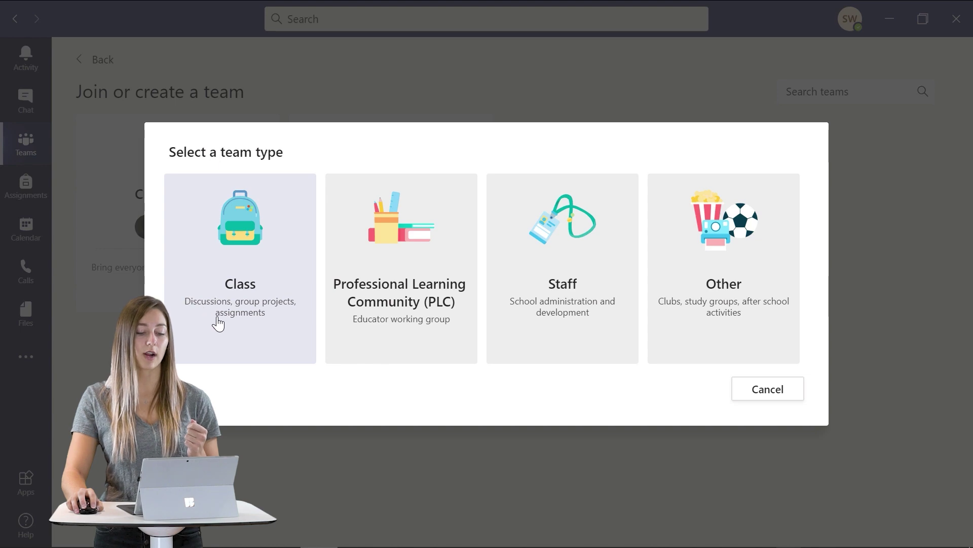
pyautogui.click(218, 324)
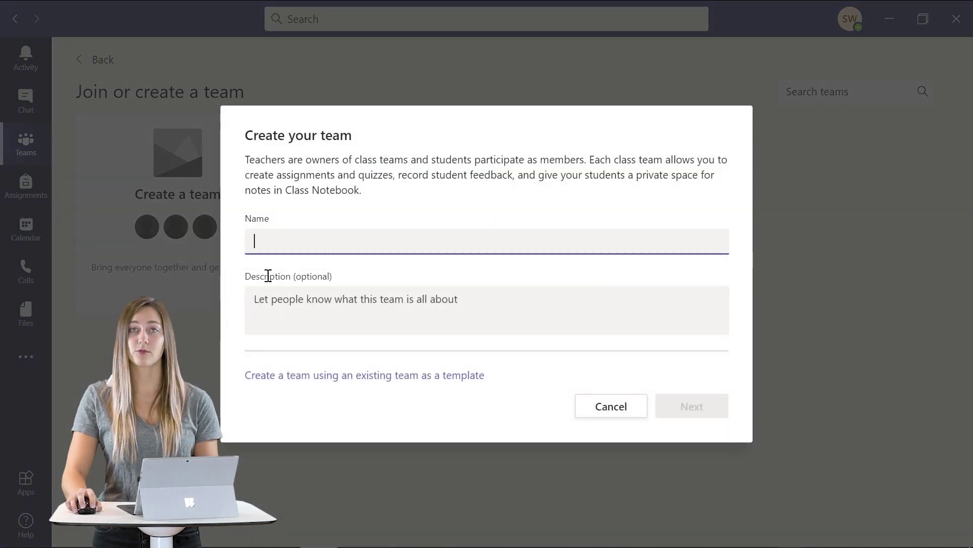
pyautogui.click(286, 377)
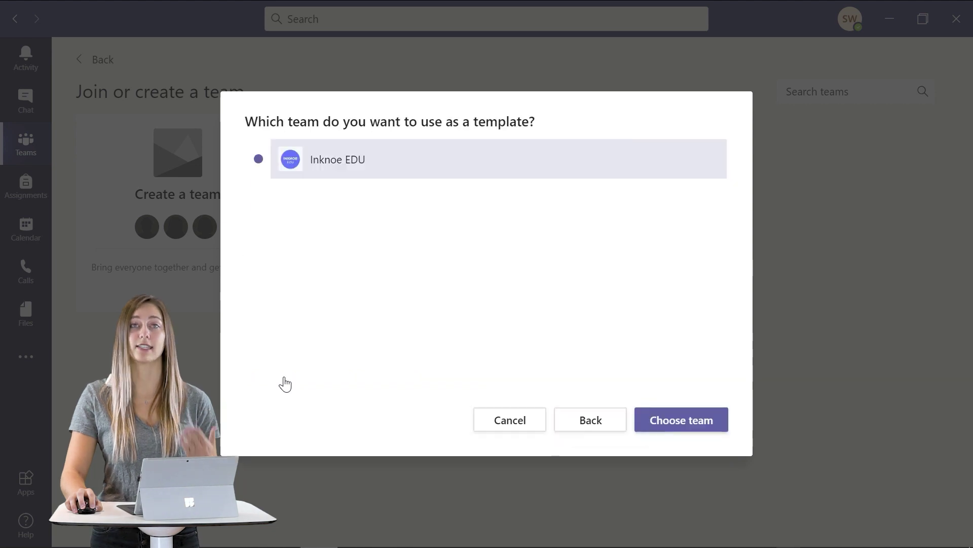